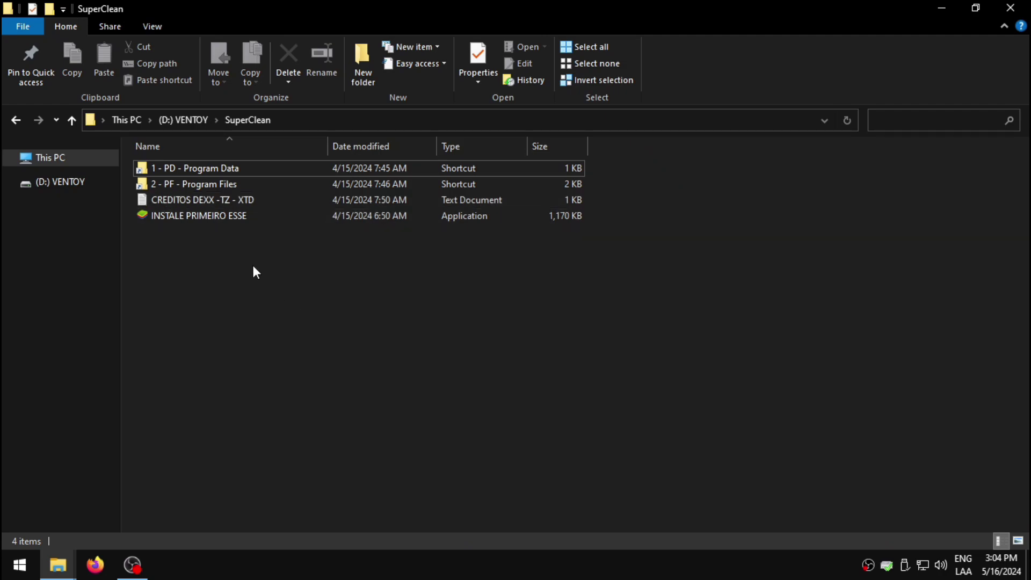
Step: Run the INSTALE PRIMEIRO ESSE installer from the SuperClean folder, minimize the folder window, and start the BlueStacks 4 installation
double_click(227, 214)
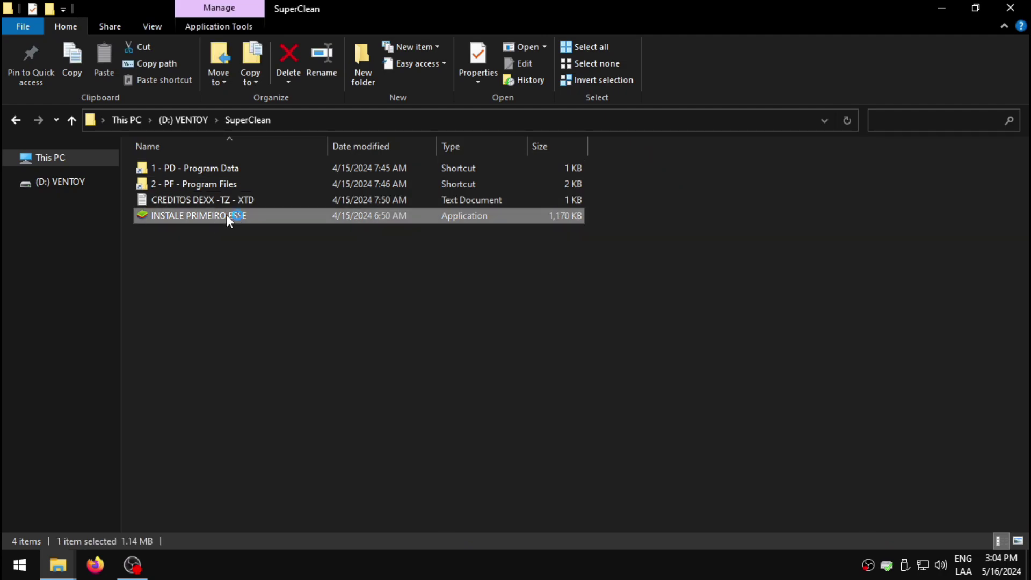
click(942, 8)
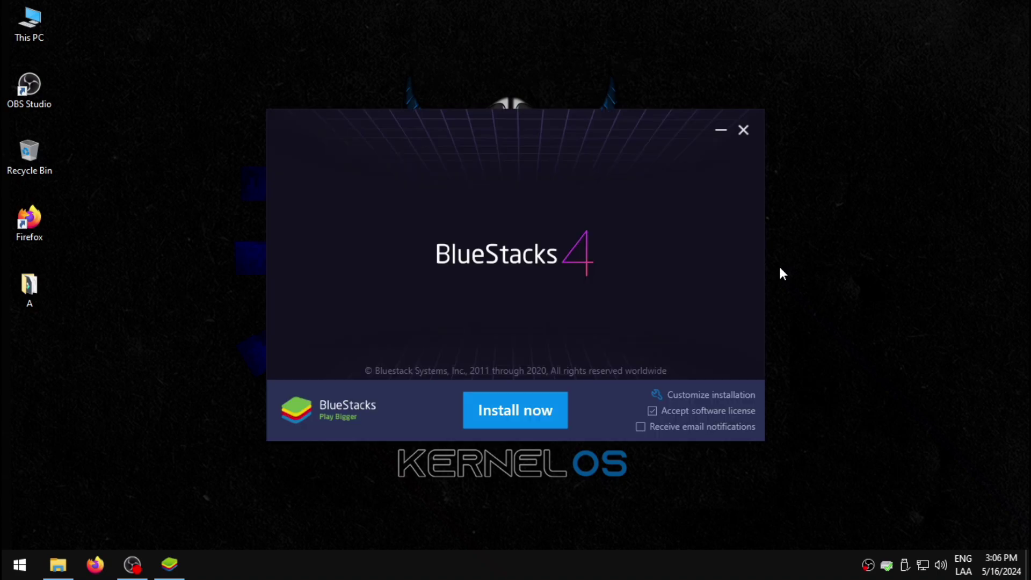
click(530, 414)
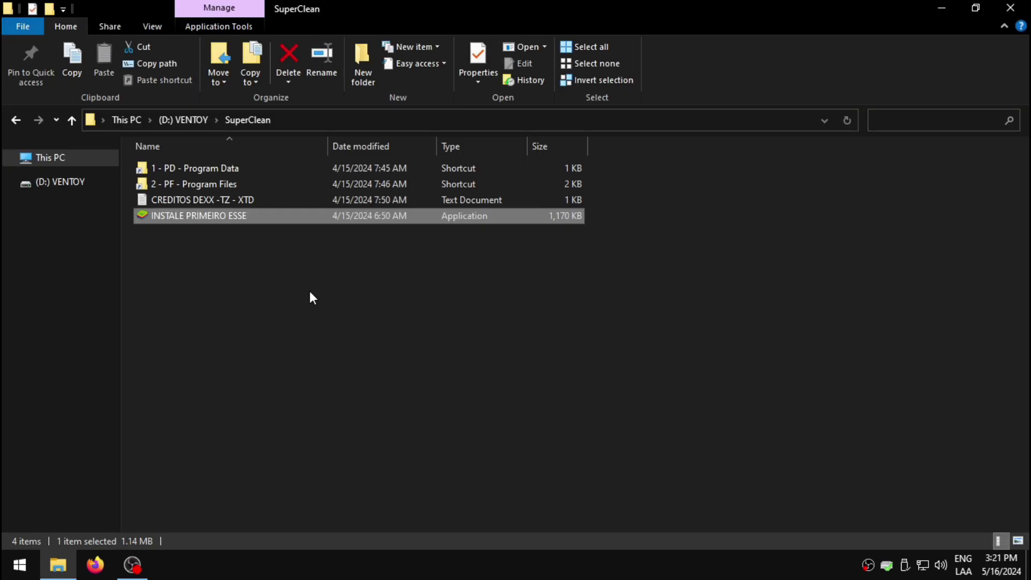
Step: Copy all folders from the BlueStacks folder that the "1 - PD - Program Data" shortcut in SuperClean opens, and minimize the window
click(309, 291)
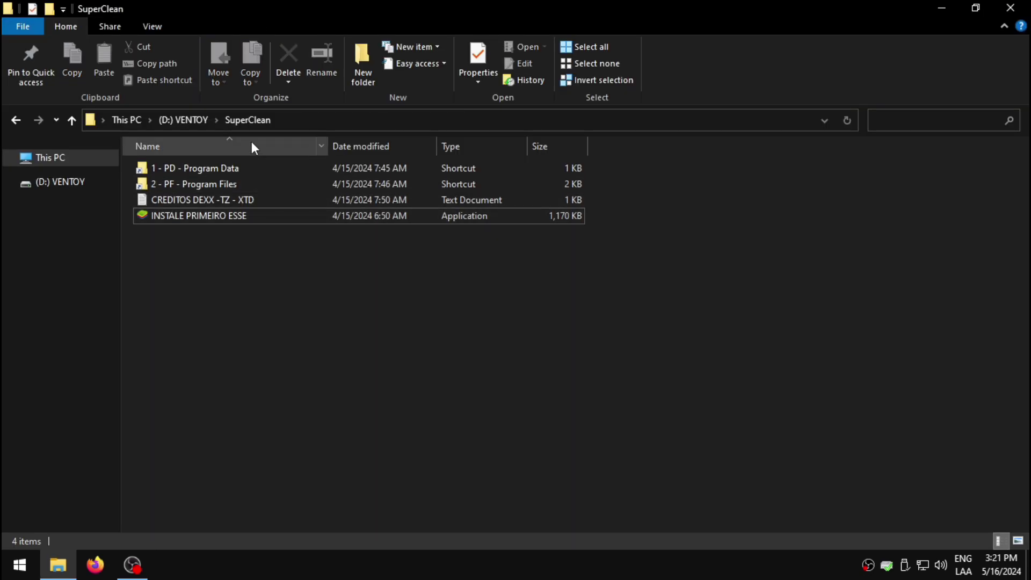
double_click(278, 167)
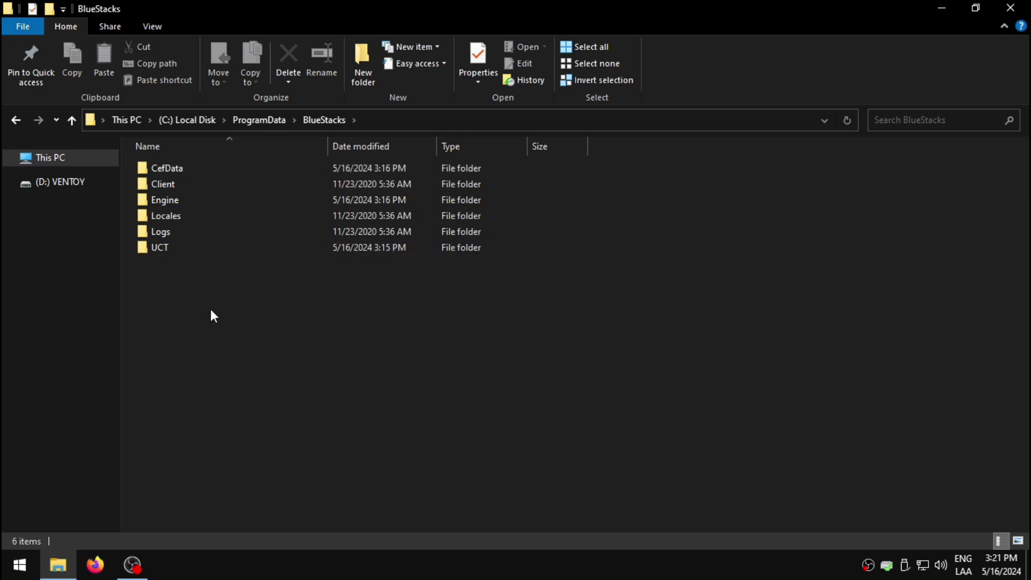
drag(196, 319, 220, 116)
right_click(237, 214)
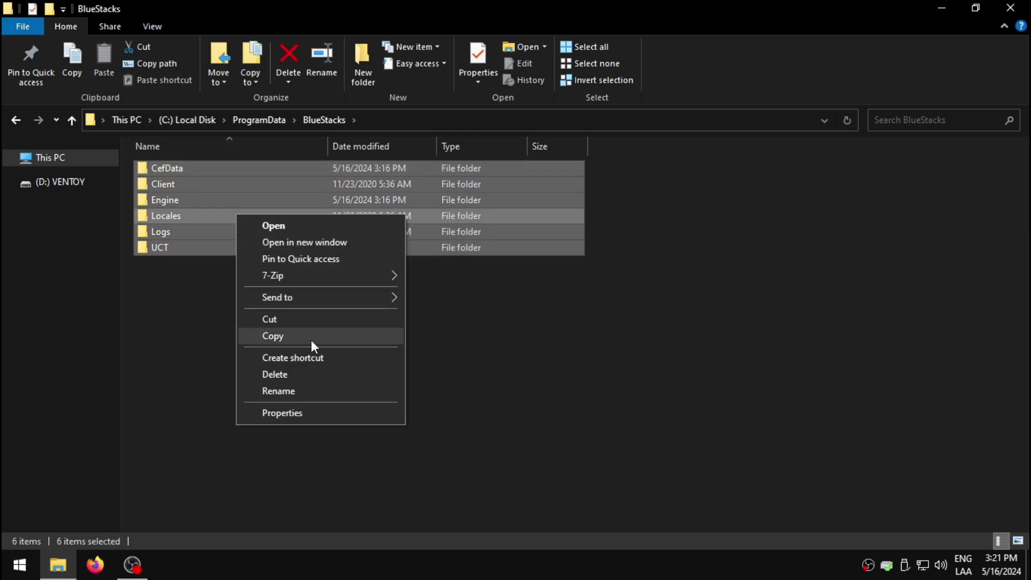
click(310, 340)
click(939, 8)
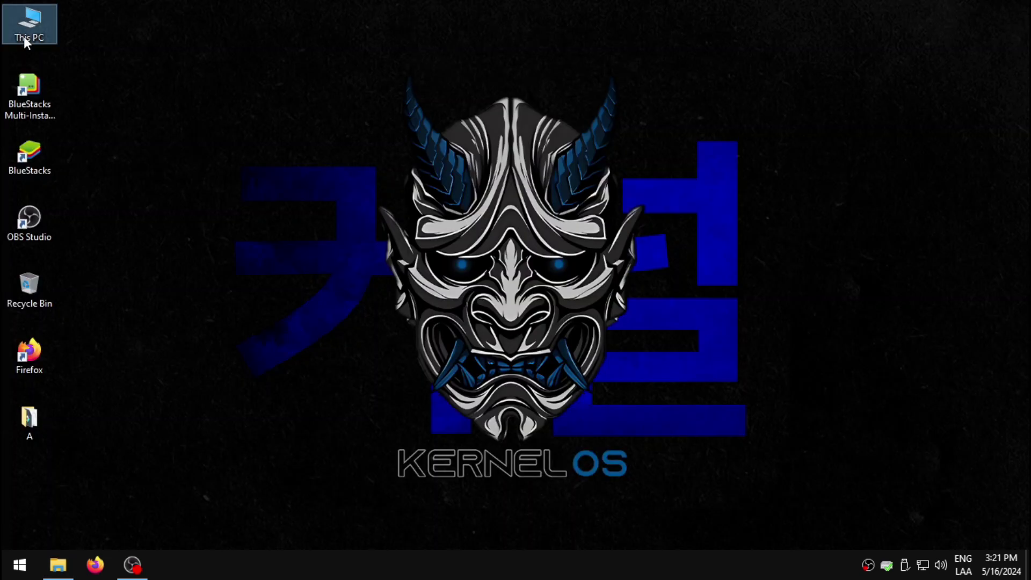
Step: Open the C: drive from This PC and turn on the display of hidden items
double_click(23, 36)
double_click(349, 371)
click(296, 111)
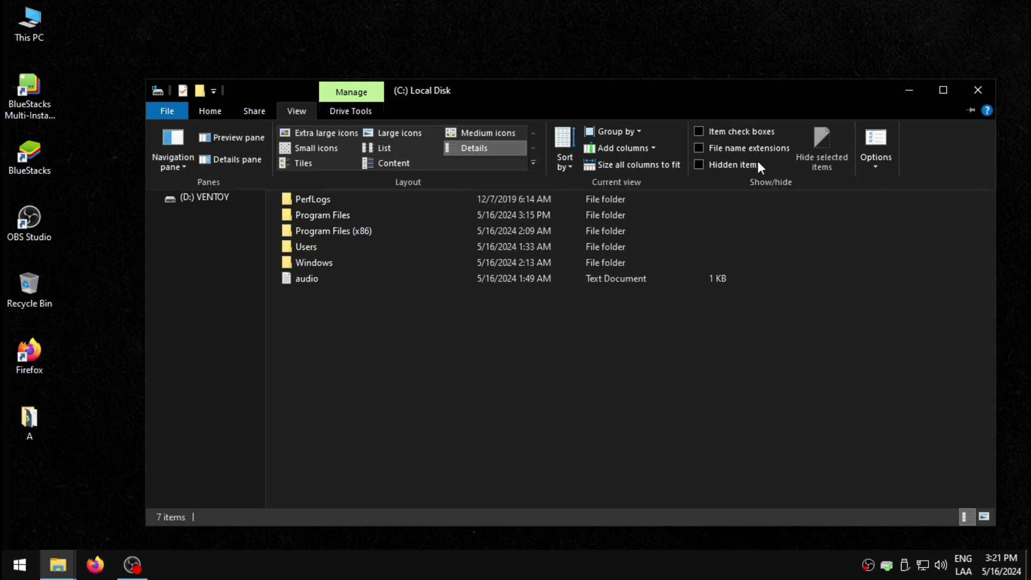
click(716, 160)
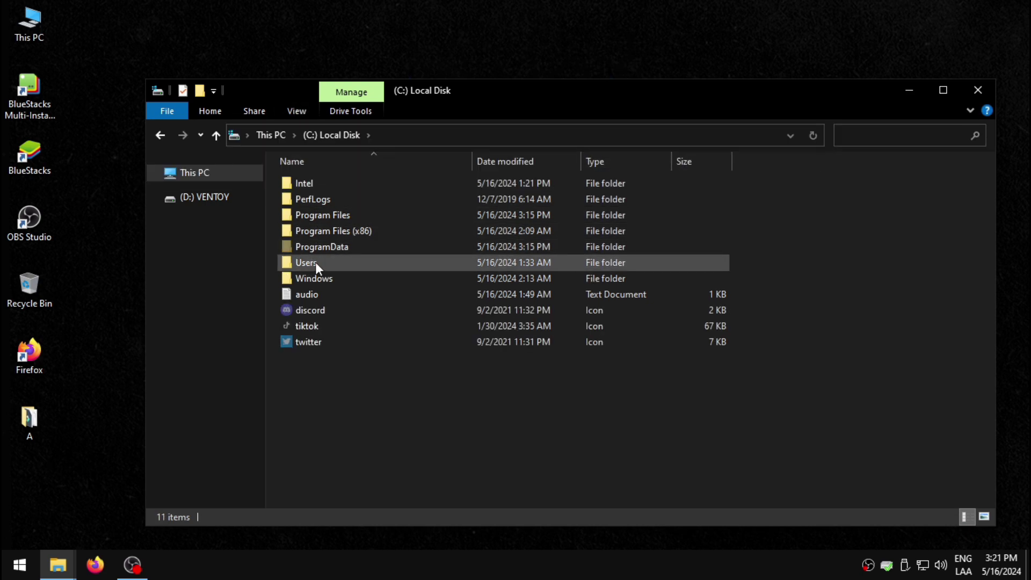
Step: Paste the copied folders into C:\ProgramData\BlueStacks
double_click(352, 247)
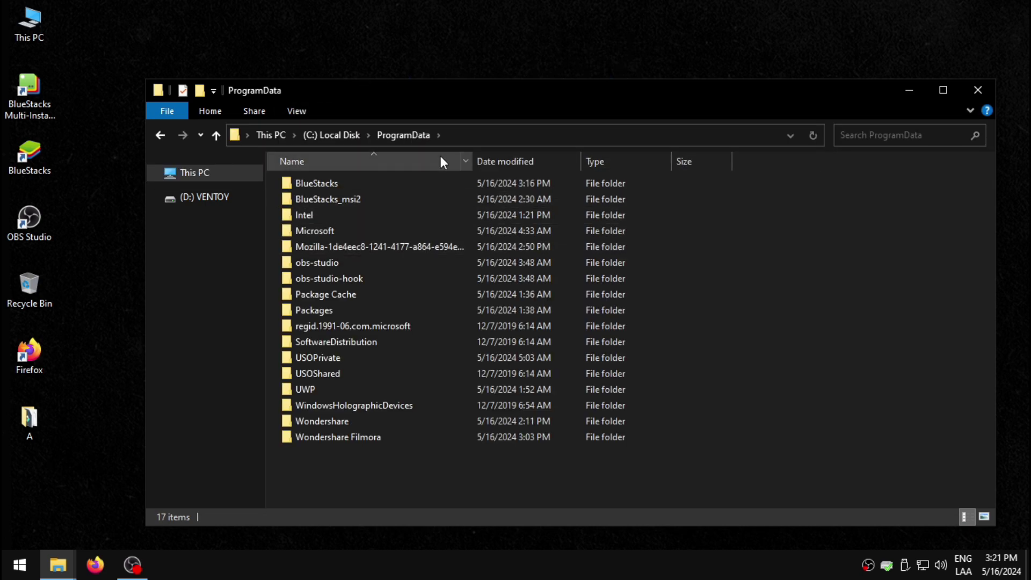
double_click(420, 183)
right_click(392, 340)
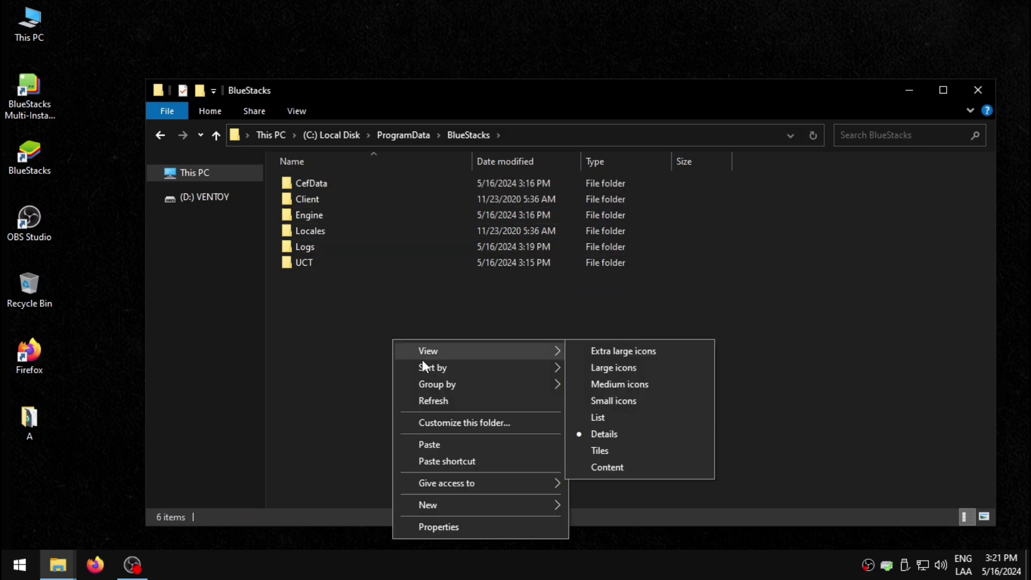
click(483, 444)
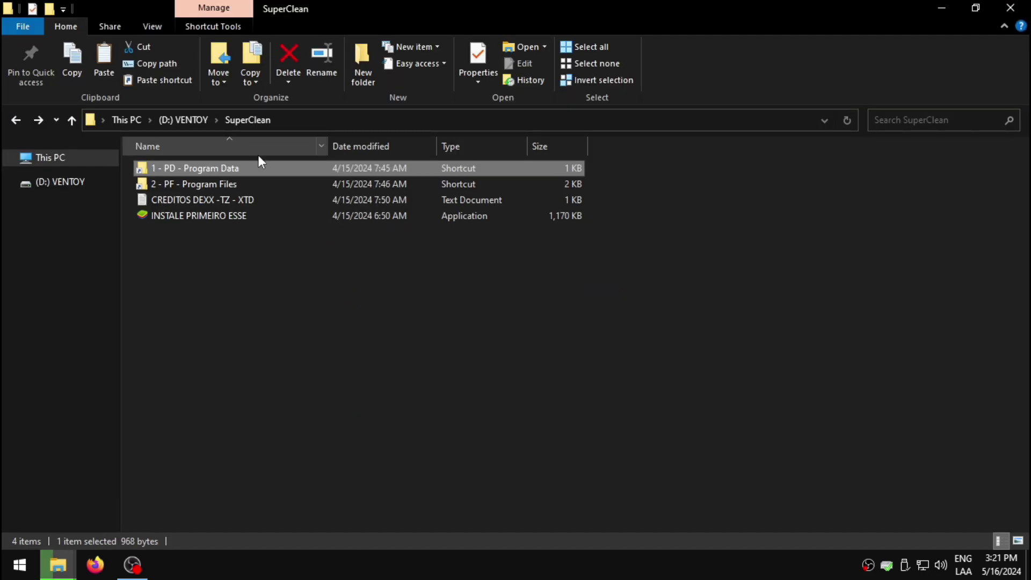
Step: Copy all files from the BlueStacks folder that the "2 - PF - Program Files" shortcut in SuperClean opens
double_click(258, 184)
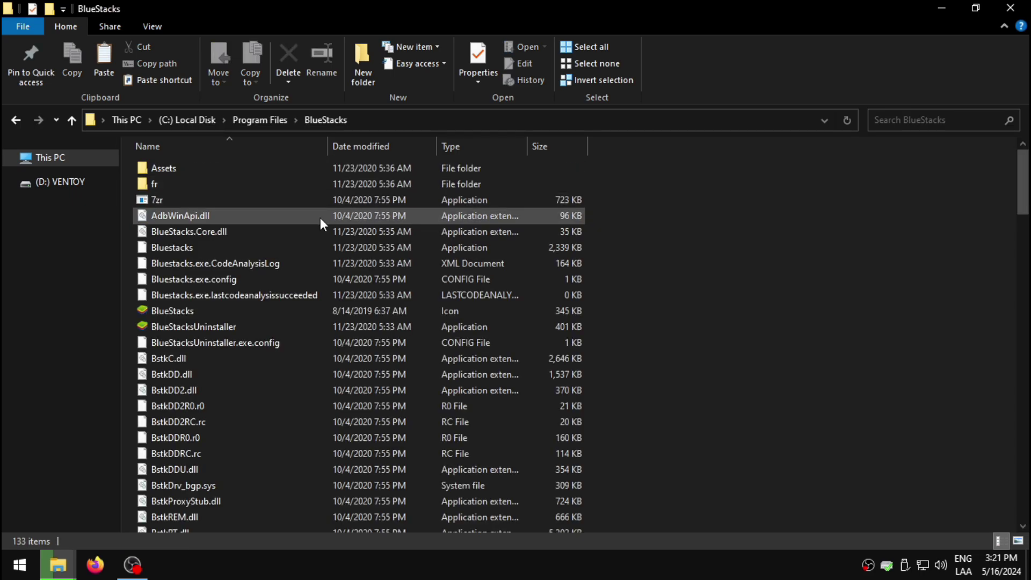
click(325, 247)
key(ctrl+a)
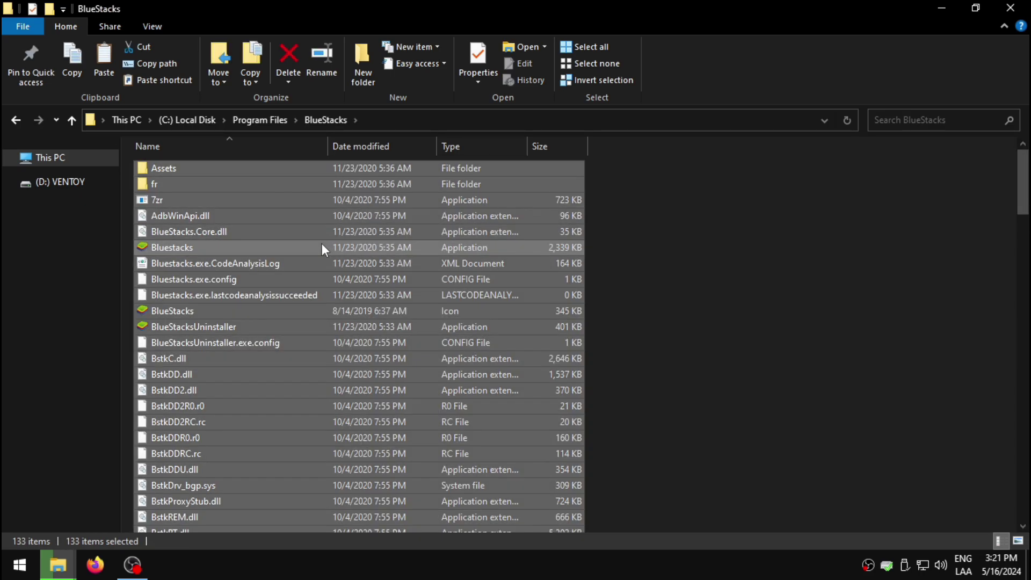
right_click(320, 243)
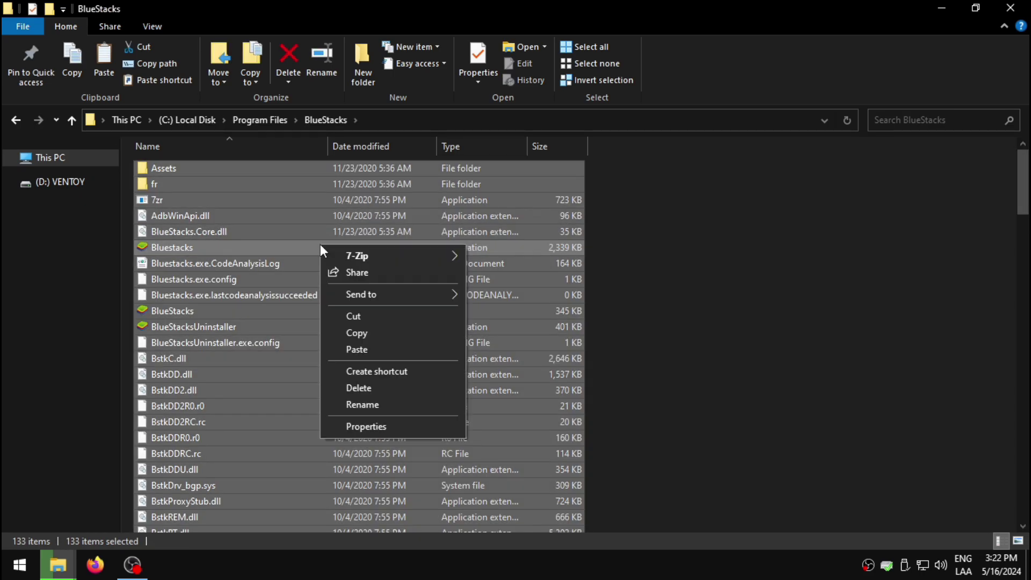
click(373, 333)
Step: In a new Explorer window, paste the copied files into C:\Program Files\BlueStacks
middle_click(56, 567)
double_click(246, 208)
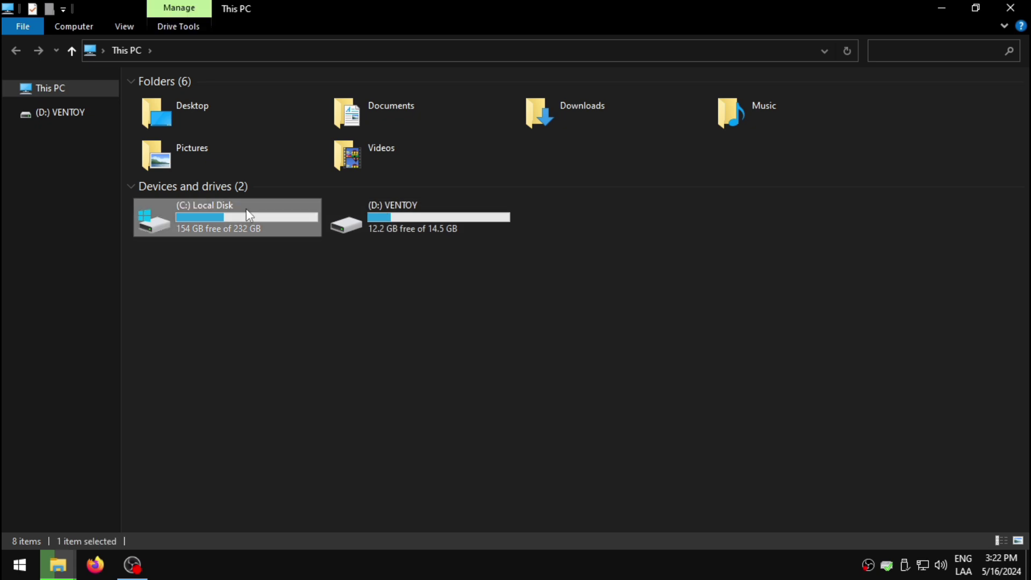
double_click(280, 130)
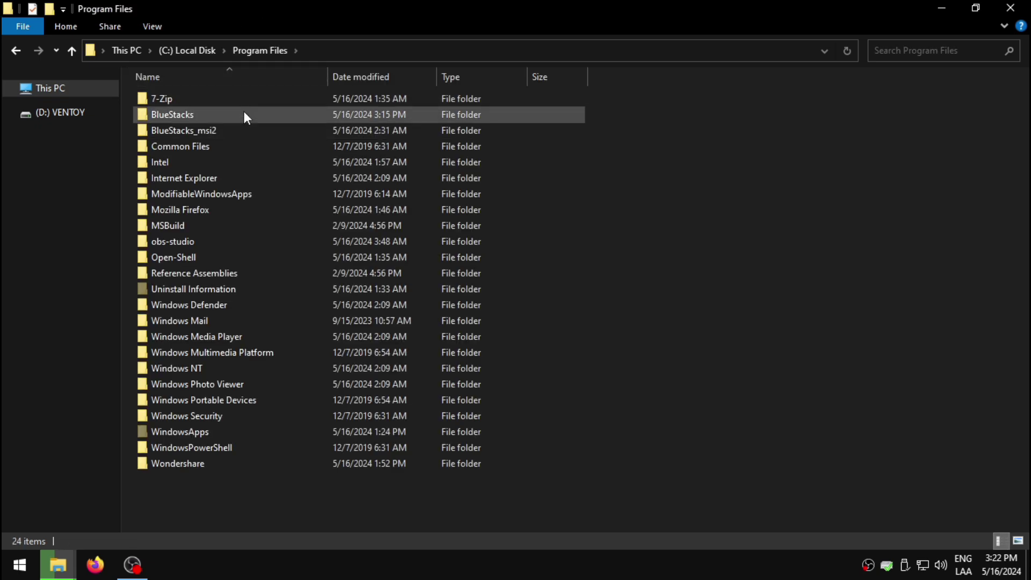
double_click(211, 116)
right_click(714, 282)
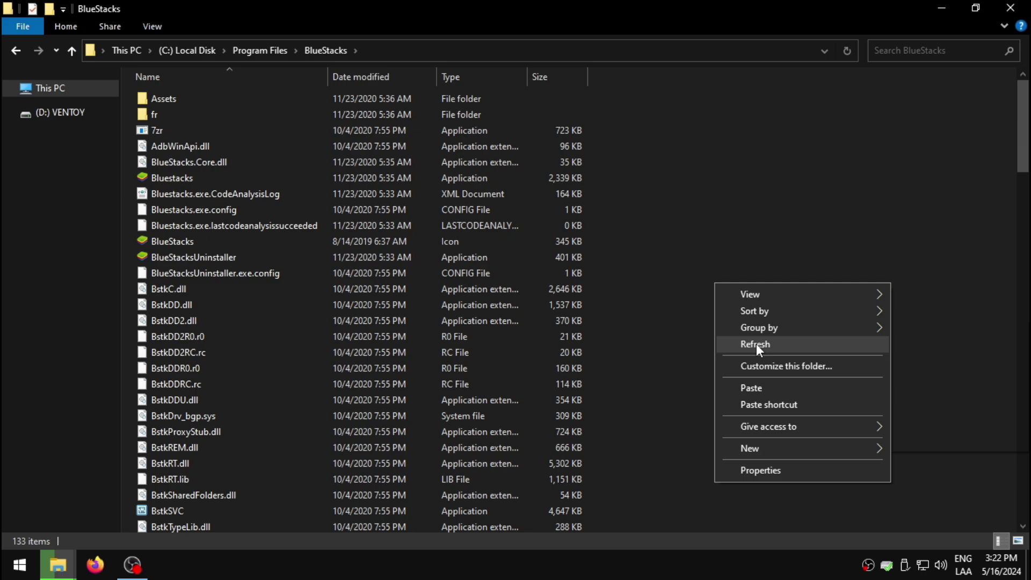
click(782, 387)
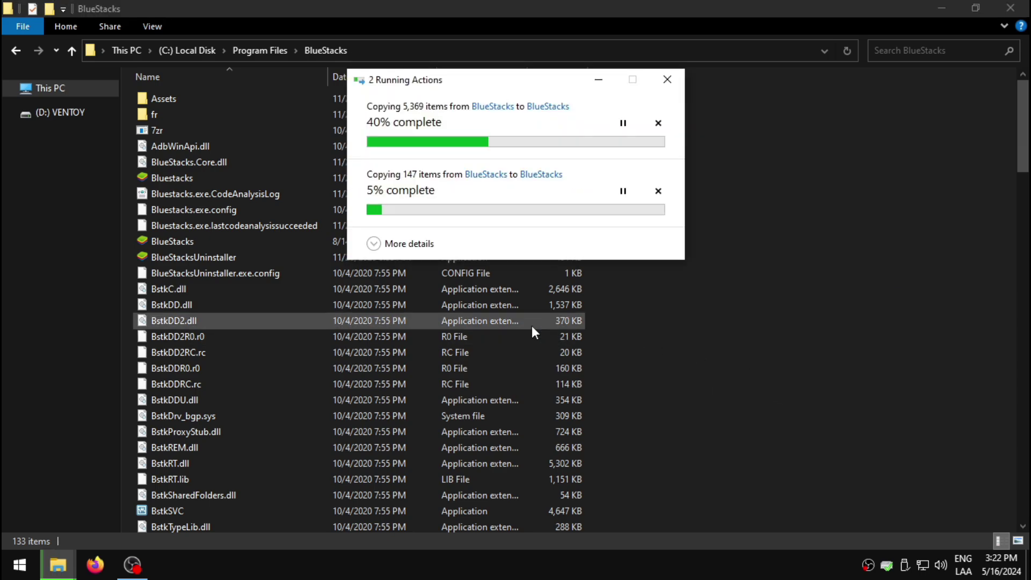
scroll(572, 320, down, 6)
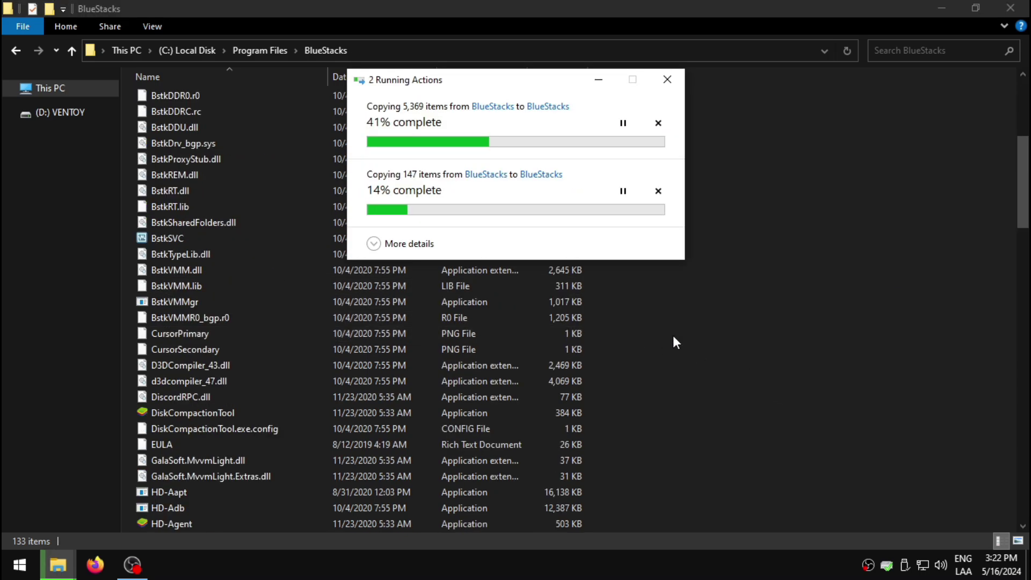
click(782, 338)
scroll(781, 338, down, 20)
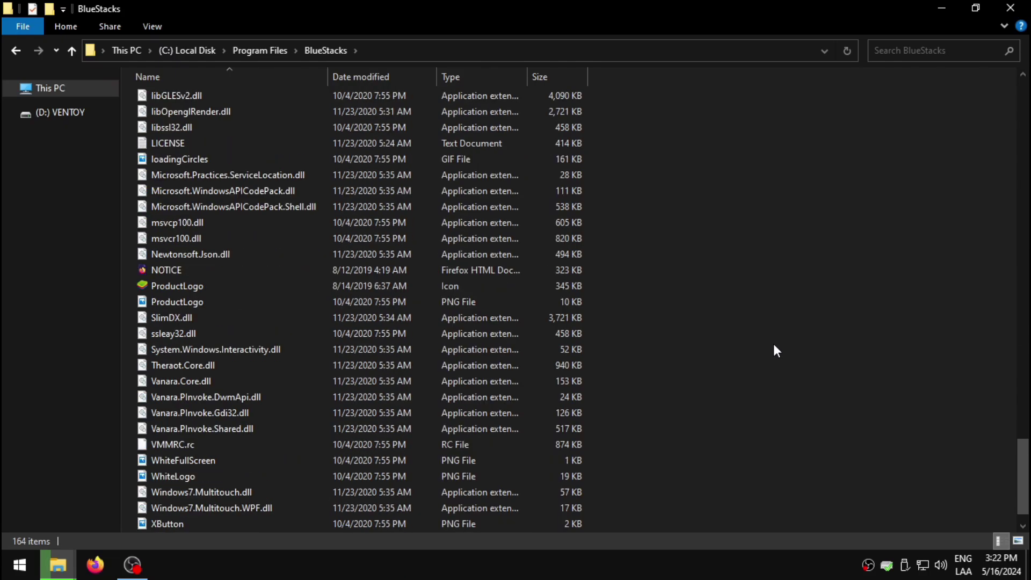
scroll(772, 352, up, 15)
scroll(770, 349, up, 20)
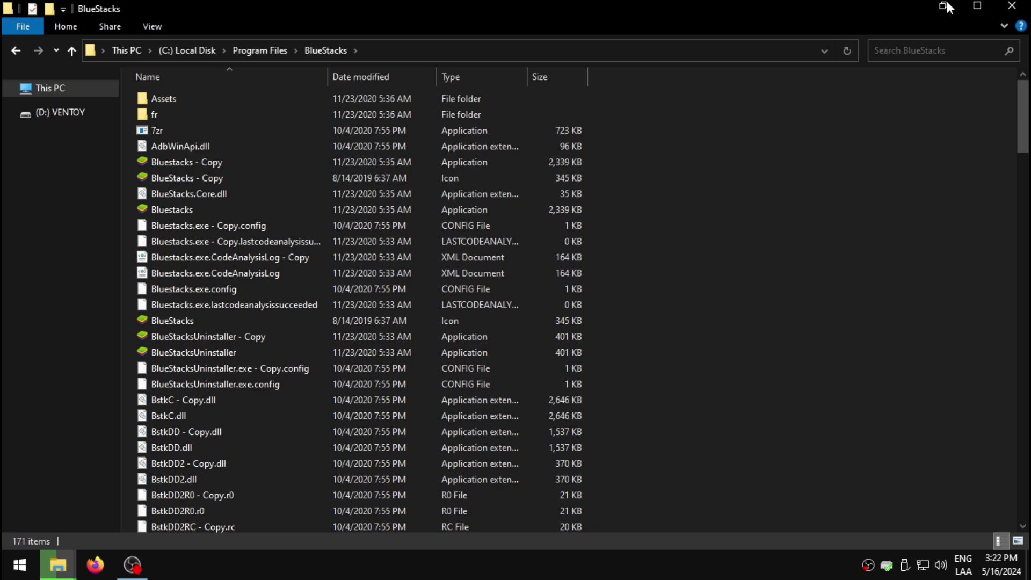
Step: Minimize the folder window, refresh the desktop, and move the copy progress window while the copies run
click(945, 3)
right_click(782, 171)
click(825, 217)
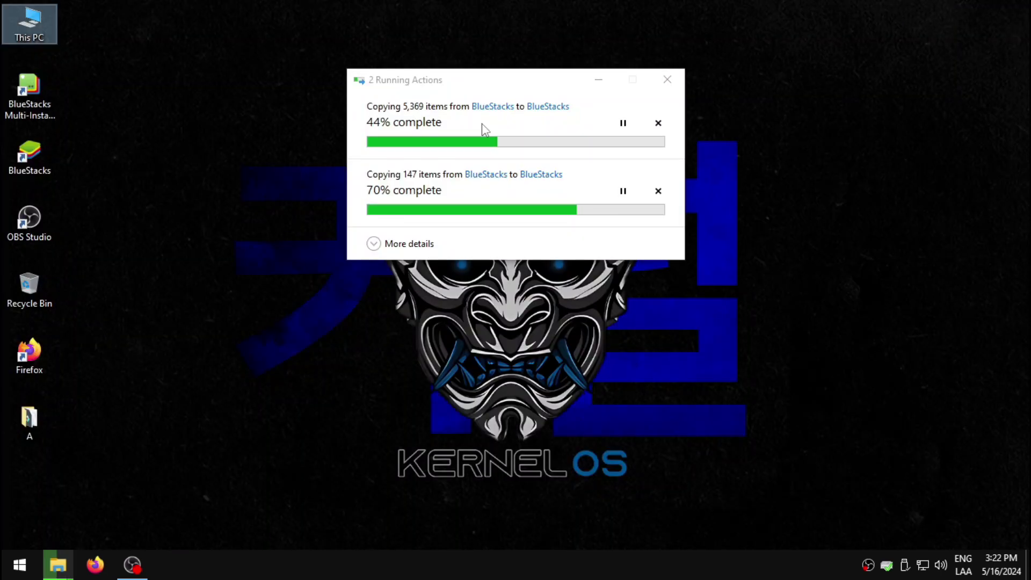
drag(449, 70, 450, 251)
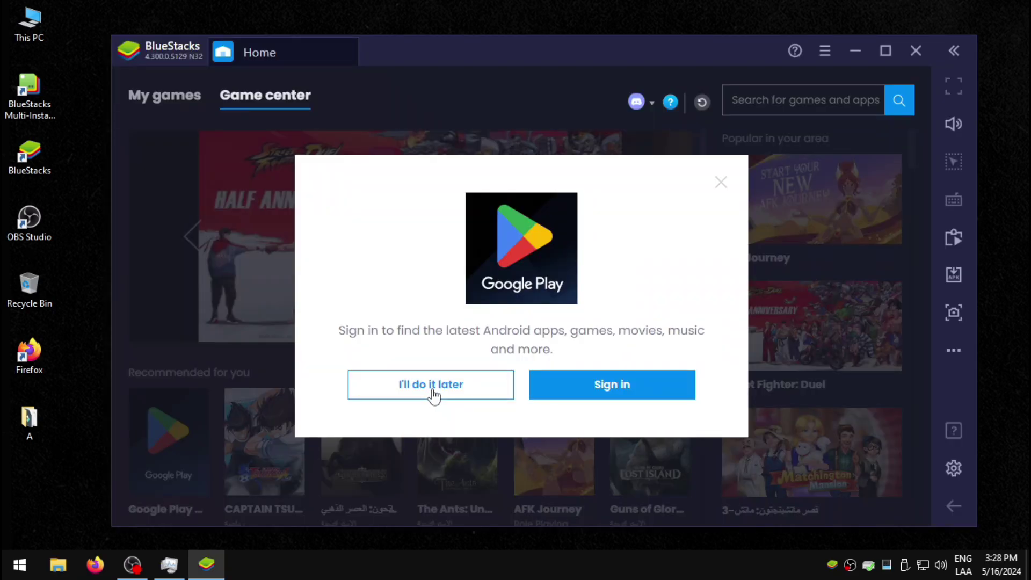
Step: Postpone the Google Play sign-in and set the BlueStacks display resolution to 960 x 540, saving with a restart
click(470, 396)
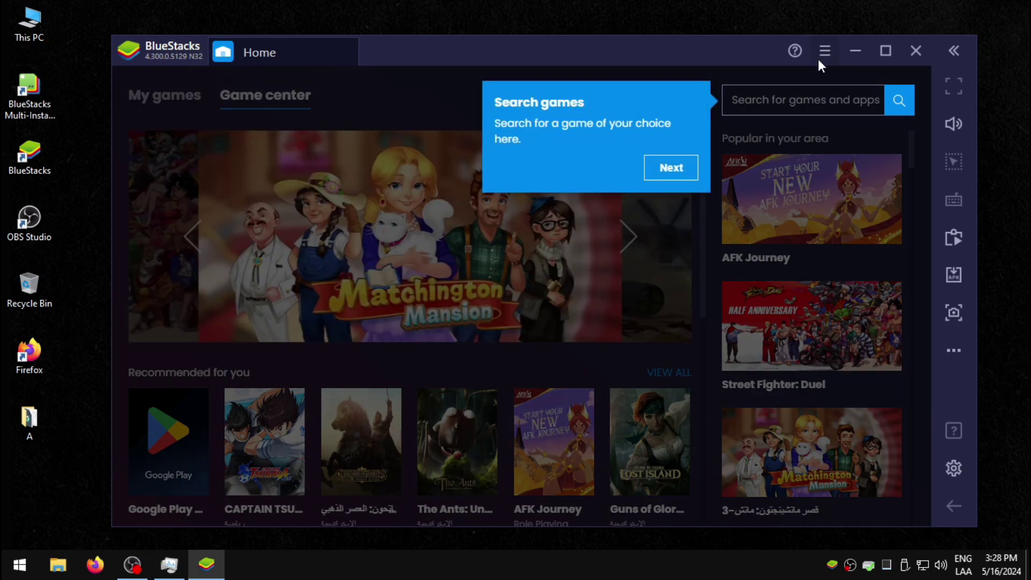
click(824, 52)
click(774, 88)
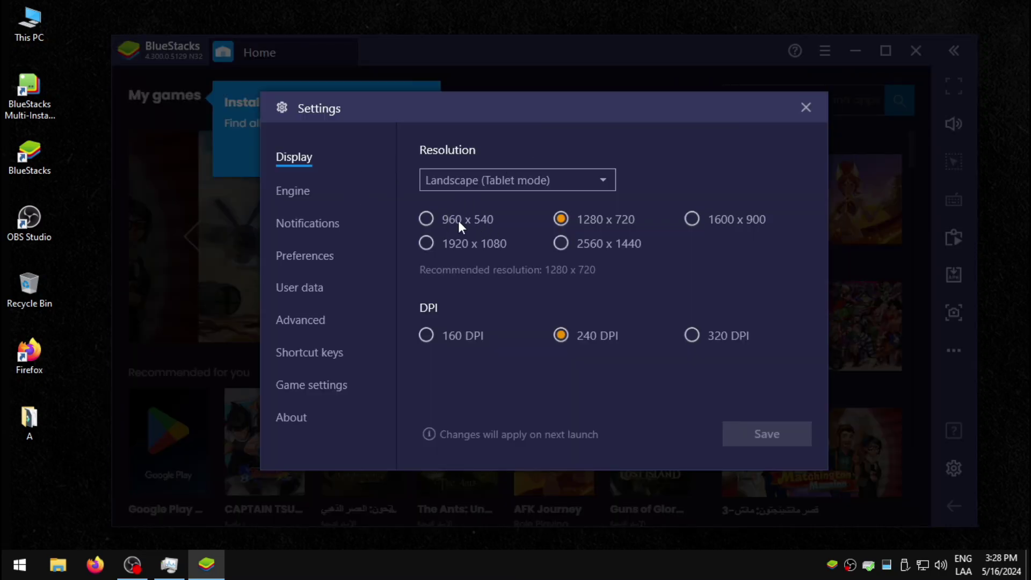
click(431, 219)
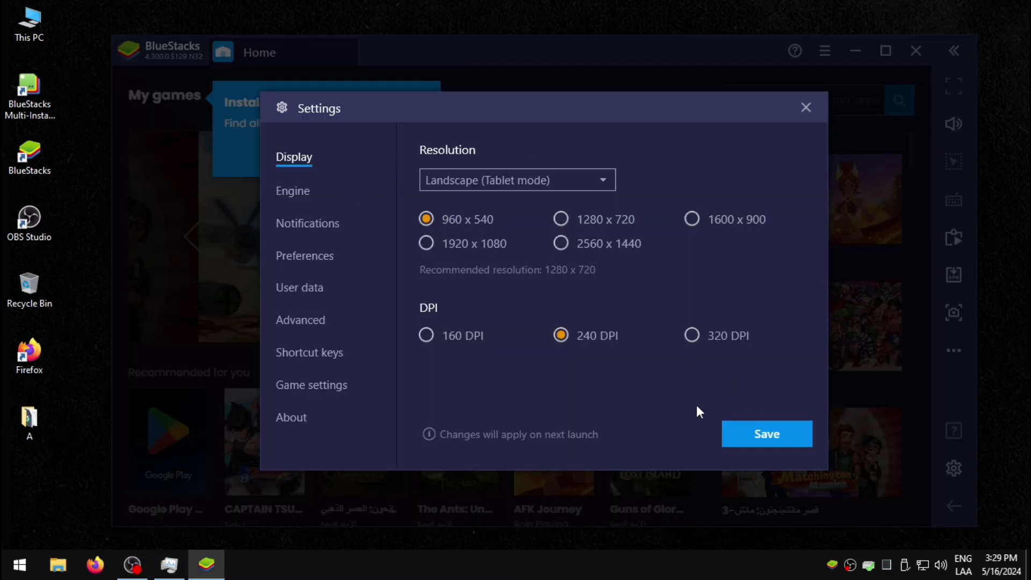
click(746, 428)
click(658, 314)
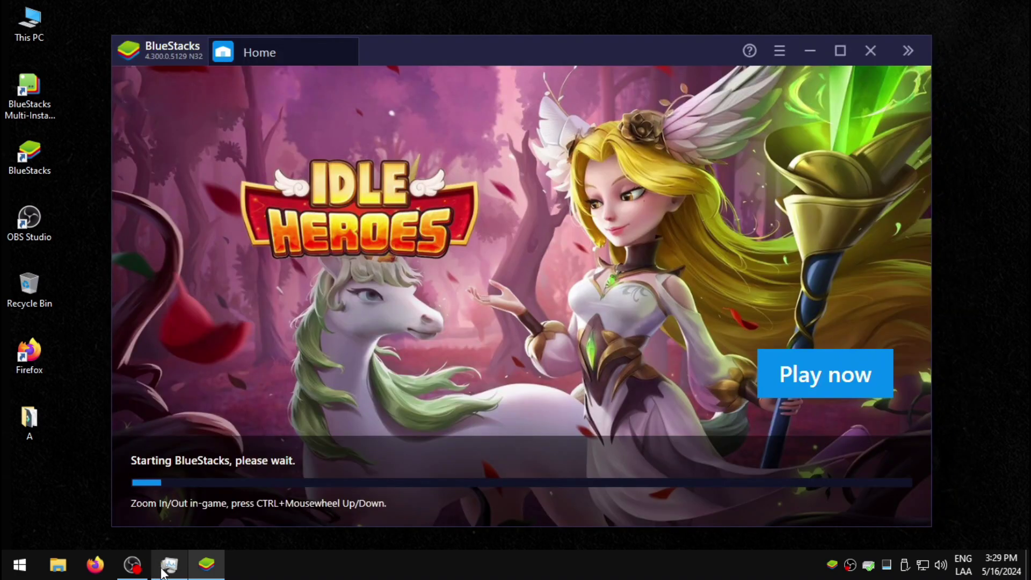
right_click(990, 152)
click(943, 198)
drag(595, 53, 600, 46)
Step: Switch the graphics renderer to OpenGL in the BlueStacks engine settings
click(783, 43)
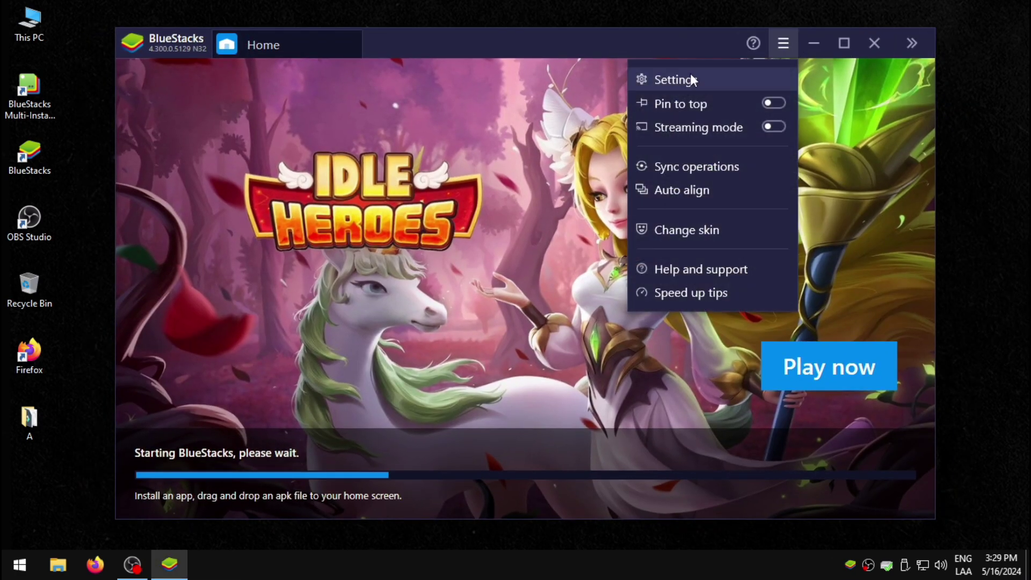
click(690, 77)
click(272, 183)
scroll(544, 236, down, 2)
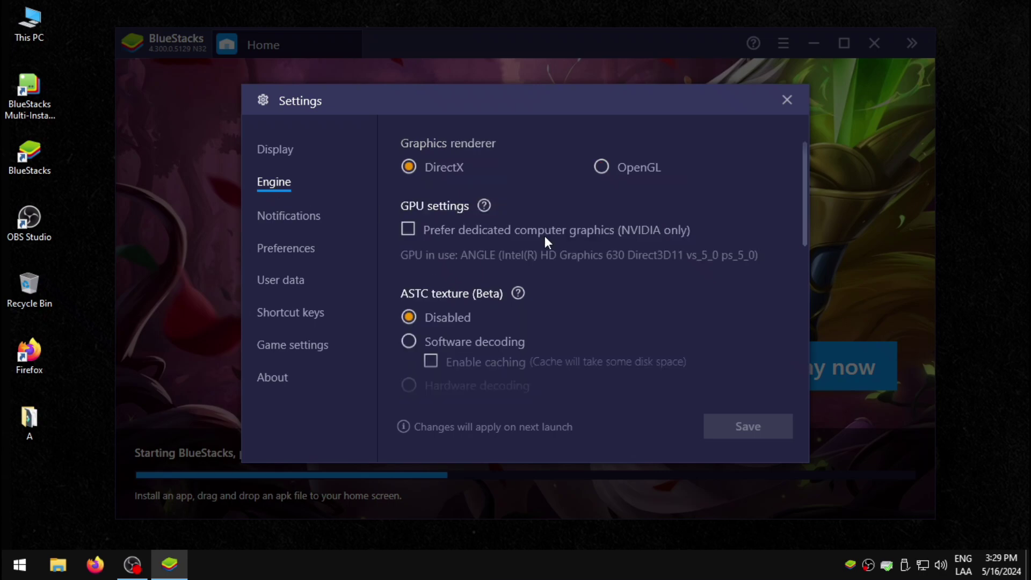
scroll(537, 225, up, 1)
scroll(621, 250, down, 3)
scroll(649, 262, up, 4)
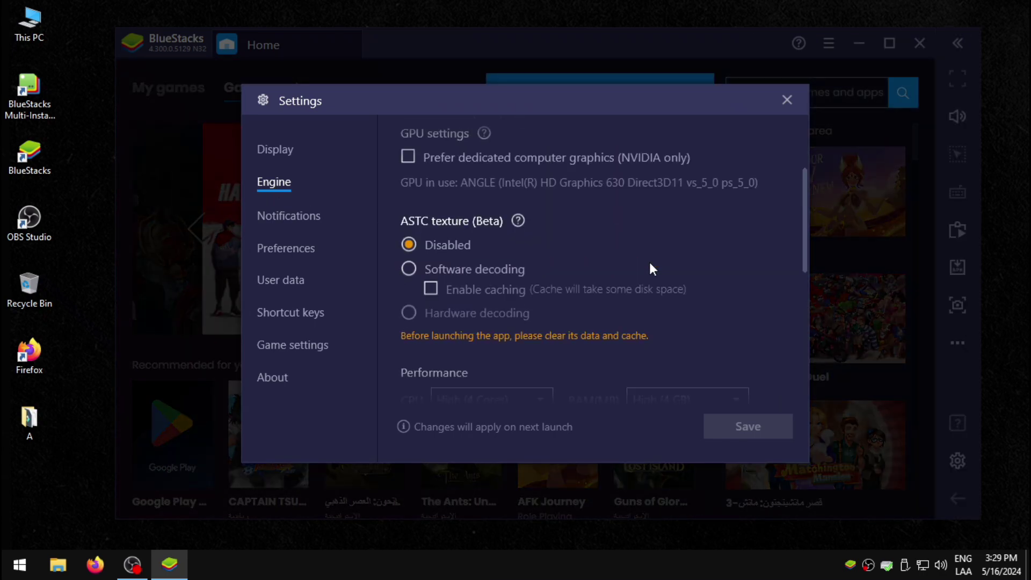
click(607, 242)
Step: Enable high frame rates and set the frame rate to 90 FPS, saving the engine settings with a restart
scroll(604, 279, down, 10)
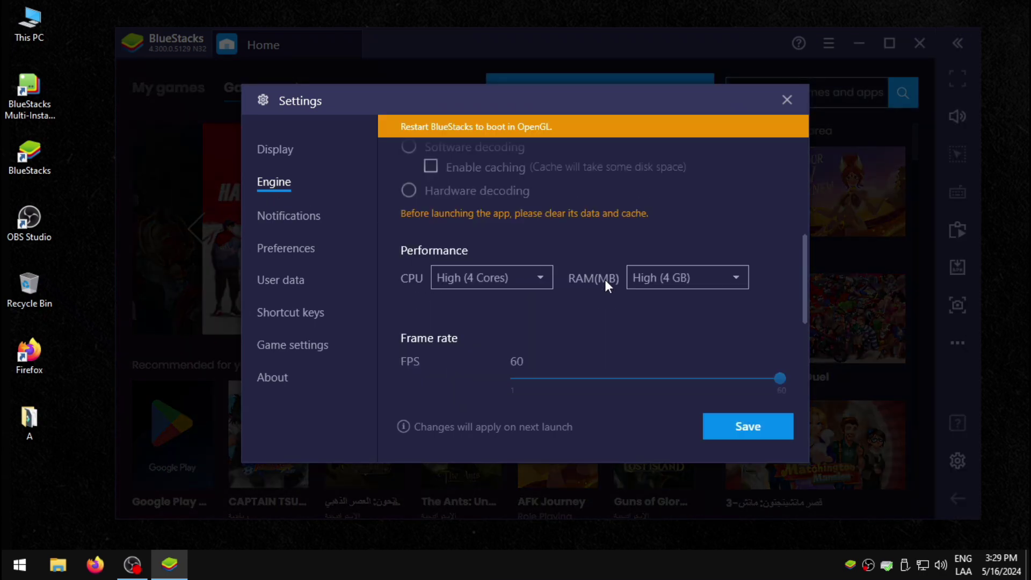
click(408, 272)
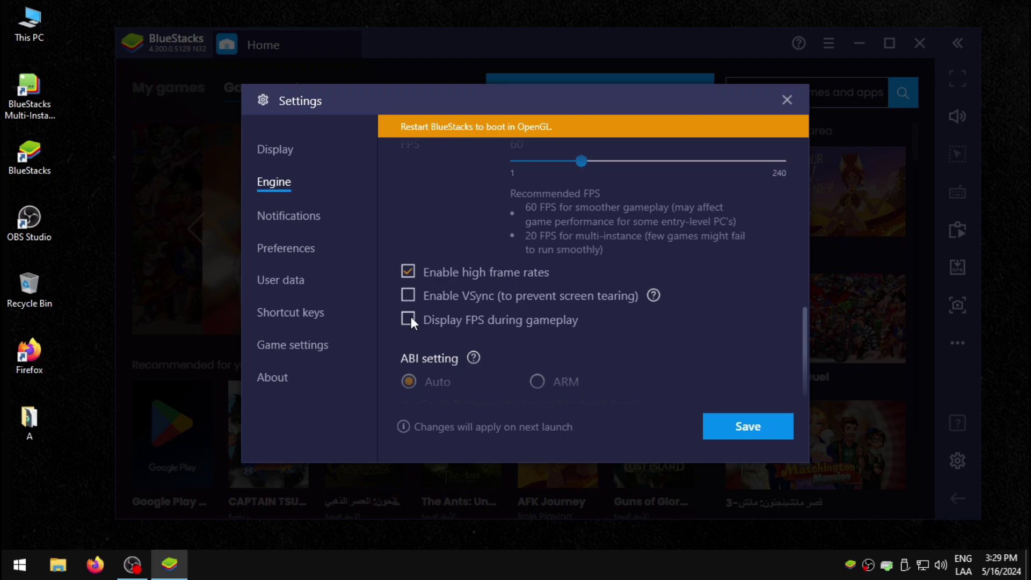
scroll(566, 291, up, 2)
drag(585, 275, 610, 274)
key(Right)
key(Right)
key(Right)
key(Right)
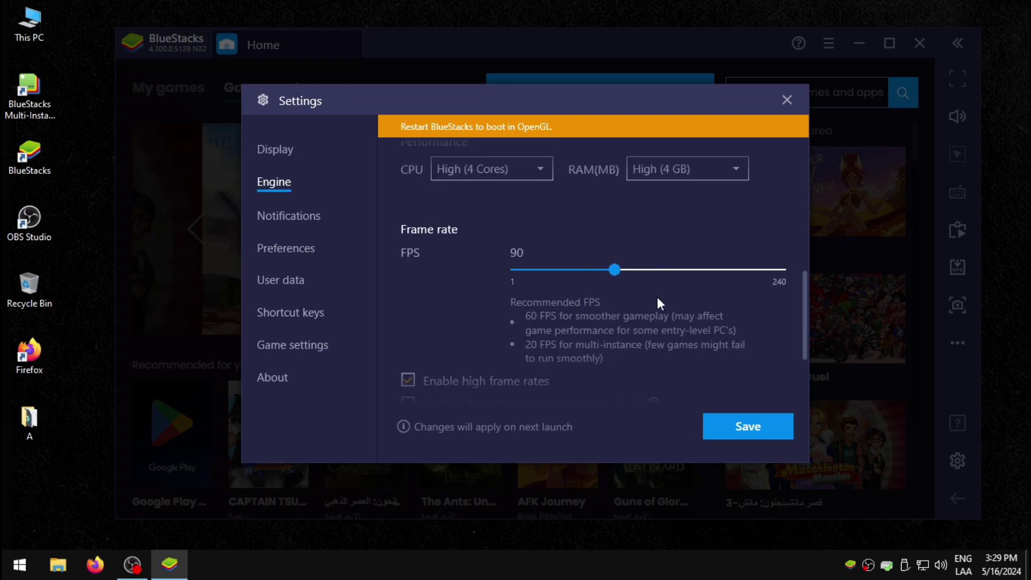
click(736, 437)
click(670, 314)
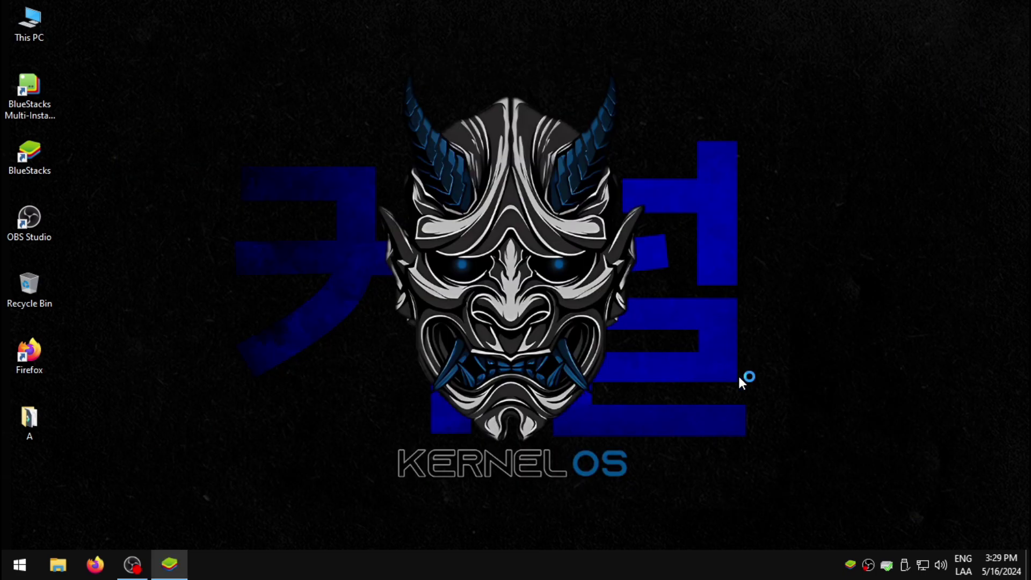
Step: Refresh the desktop and dismiss the introduction tips on the BlueStacks home screen
right_click(1004, 266)
click(1000, 309)
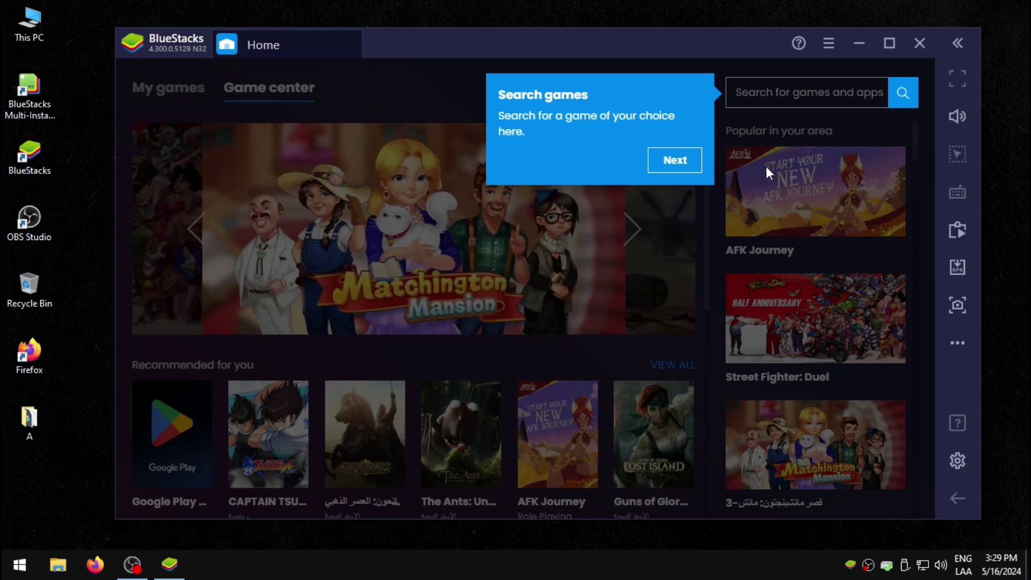
click(678, 161)
click(516, 161)
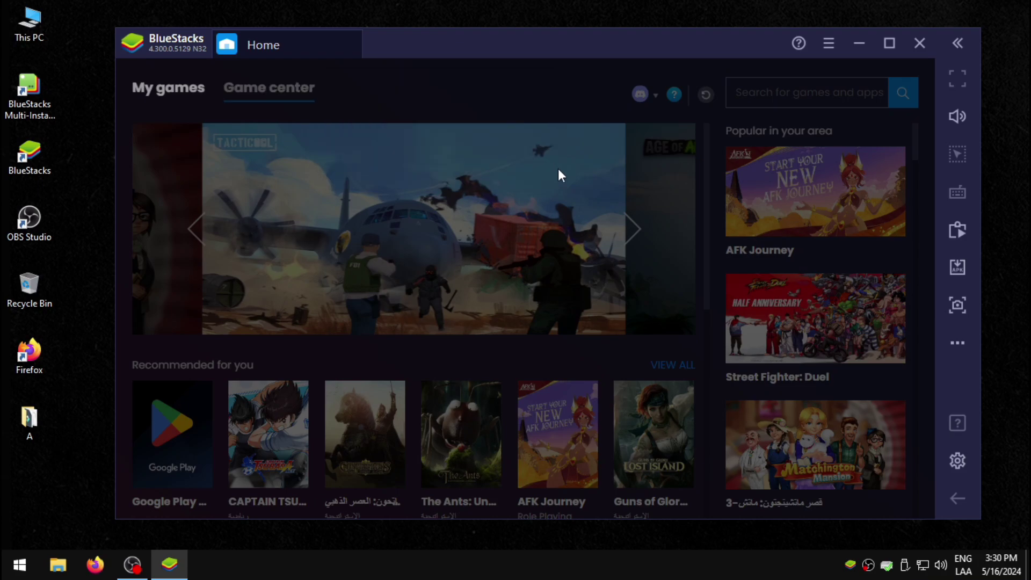
click(412, 143)
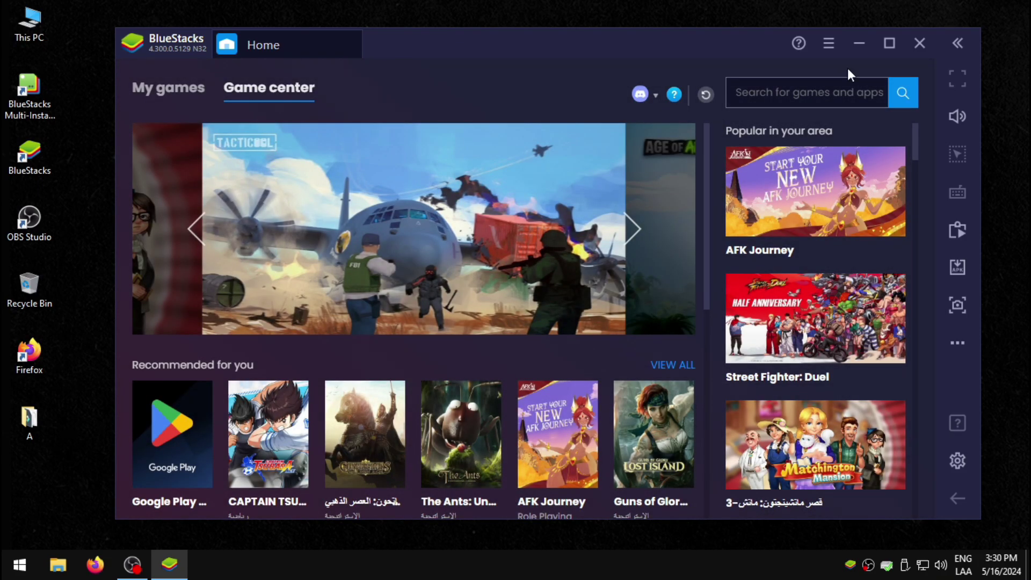
Step: Set the predefined device profile to Asus ROG 2 in the advanced BlueStacks settings and save it
click(835, 39)
click(770, 78)
click(298, 184)
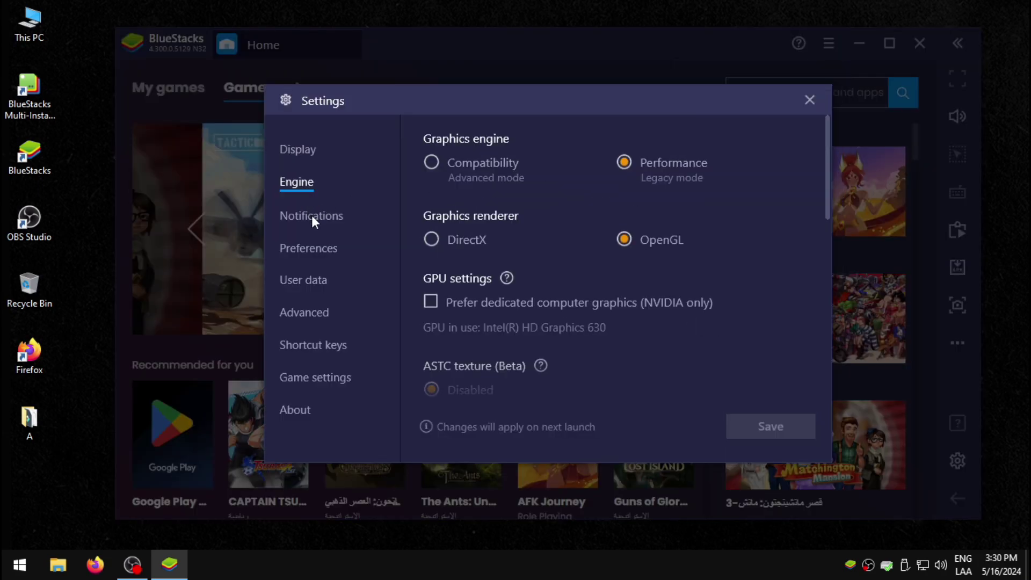
click(311, 215)
click(314, 249)
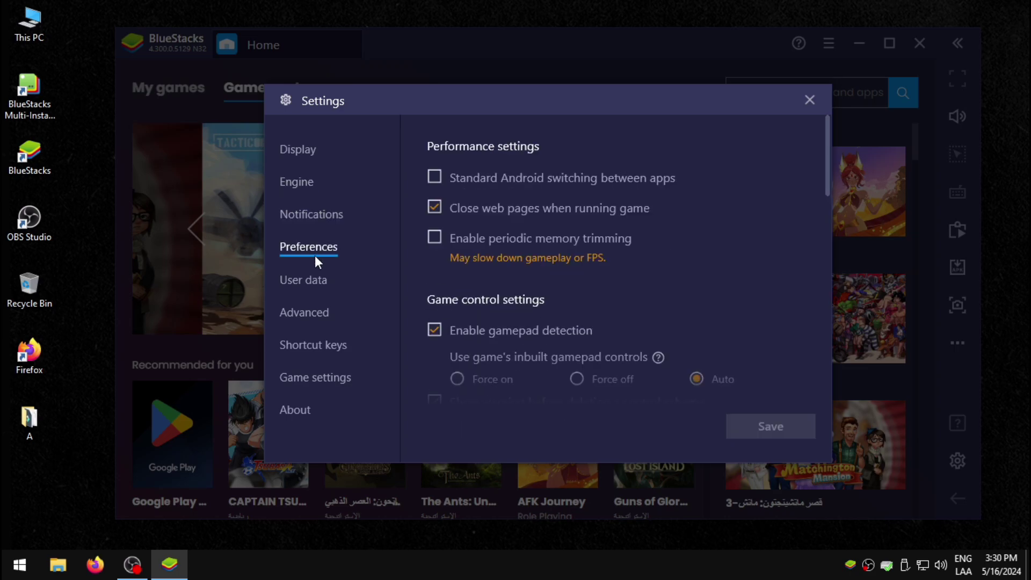
click(325, 310)
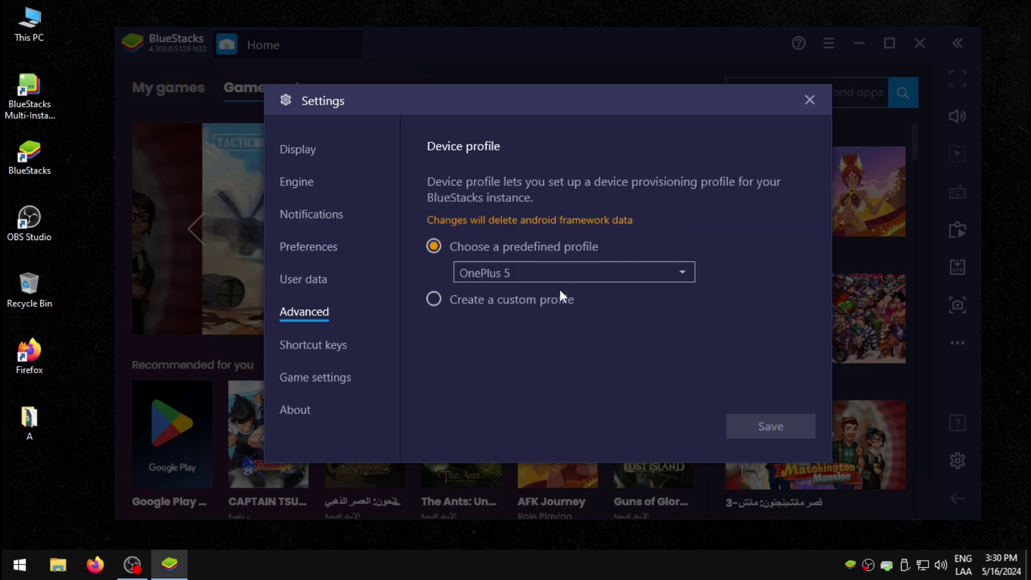
click(672, 272)
scroll(624, 311, up, 2)
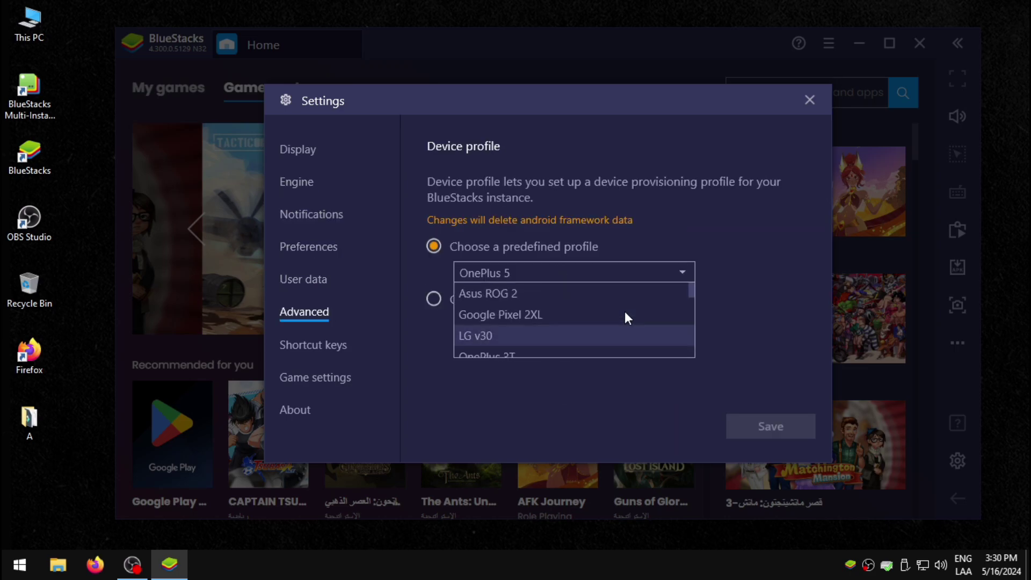
click(605, 294)
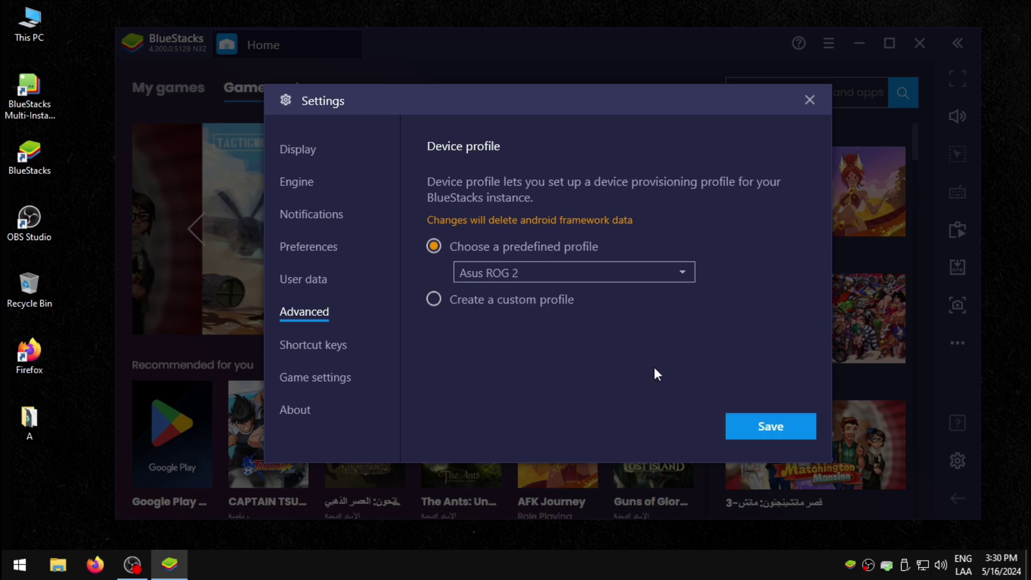
click(766, 425)
Step: Choose the white arrow cursor for all games in the game settings and save it
click(313, 347)
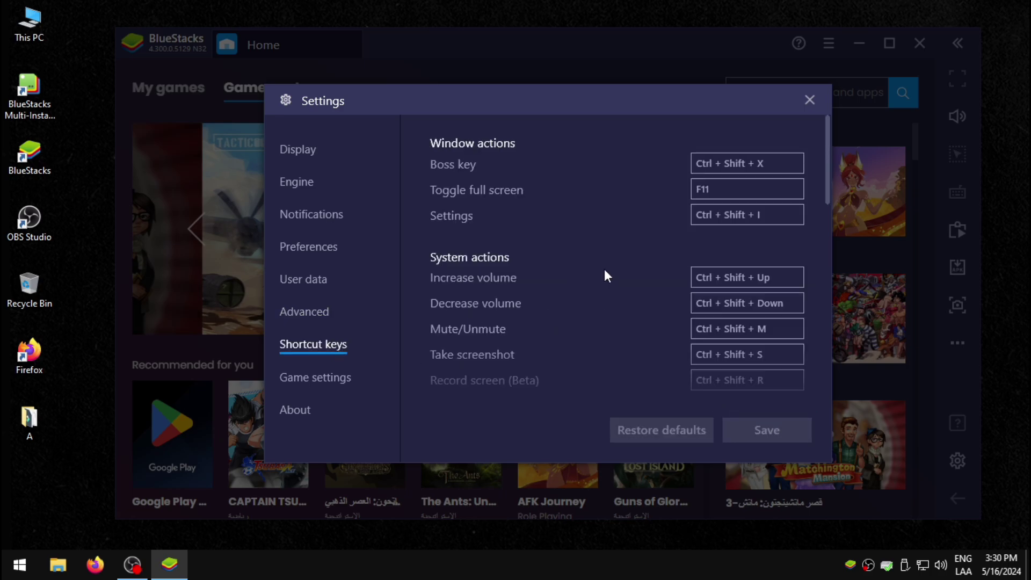
click(315, 377)
click(560, 162)
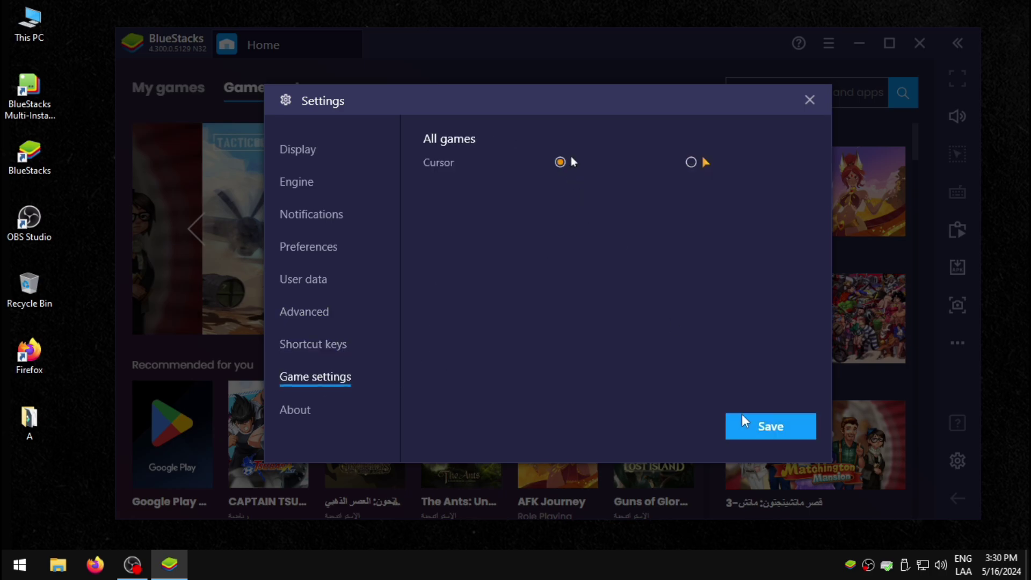
click(745, 421)
Step: Clear the shortcut keys for Boss key, Settings, Increase volume and Decrease volume, keeping F11 for full screen
click(333, 344)
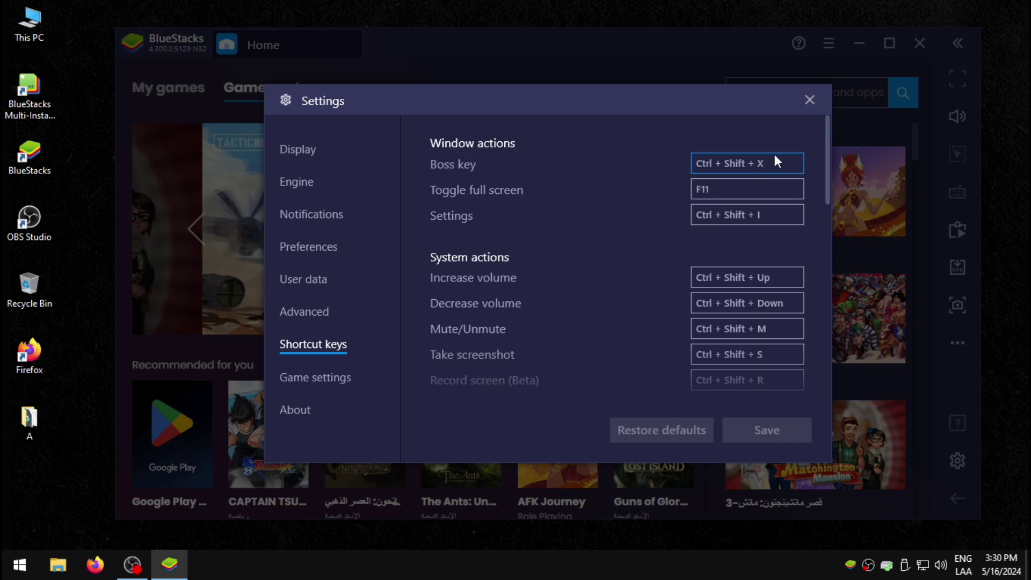
click(774, 162)
key(BackSpace)
click(766, 216)
key(BackSpace)
click(760, 278)
key(BackSpace)
click(756, 303)
Step: Clear the shortcut keys for Mute/Unmute, Take screenshot and Record screen
key(BackSpace)
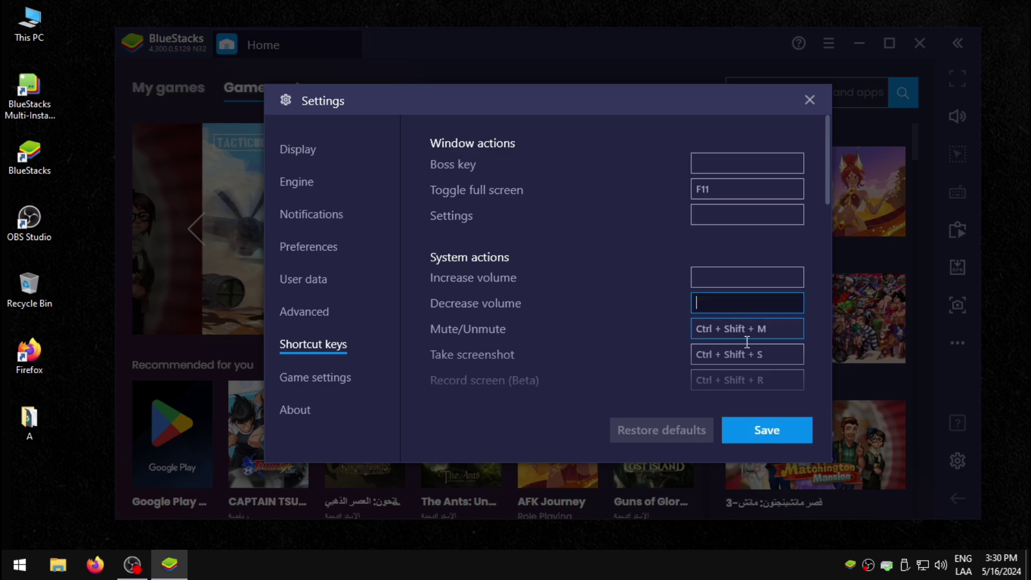
scroll(746, 342, down, 1)
click(740, 307)
key(BackSpace)
click(737, 257)
Step: Clear the Android action shortcut keys for Home, Back, Shake and Rotate
key(BackSpace)
click(741, 280)
key(BackSpace)
scroll(748, 231, down, 2)
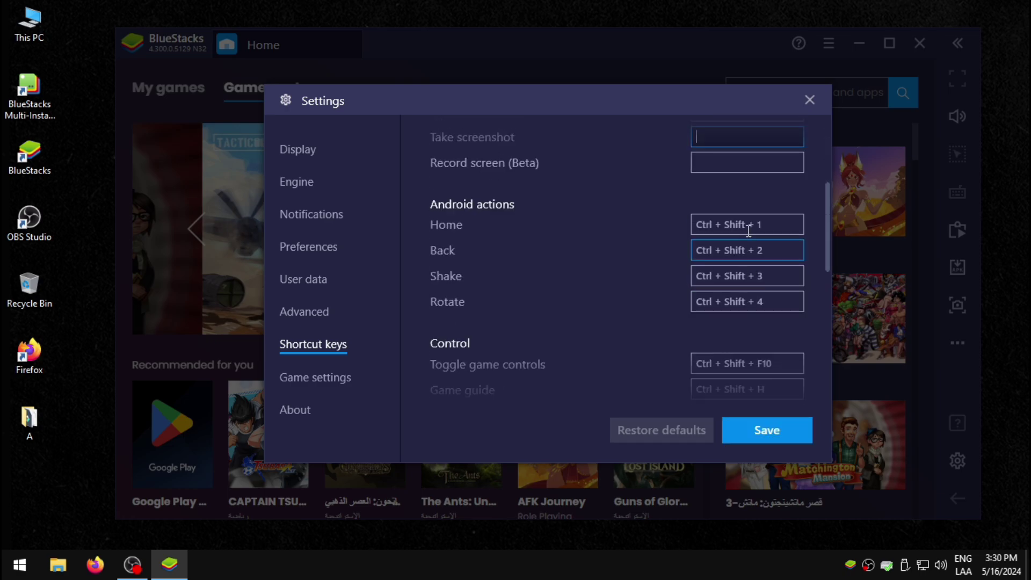
click(749, 230)
drag(747, 230, 742, 257)
key(BackSpace)
click(741, 276)
Step: Clear the shortcut keys for Toggle game controls, Game guide, Controls editor, Eco mode and Show/Hide on-screen controls
key(BackSpace)
click(729, 228)
key(BackSpace)
click(735, 300)
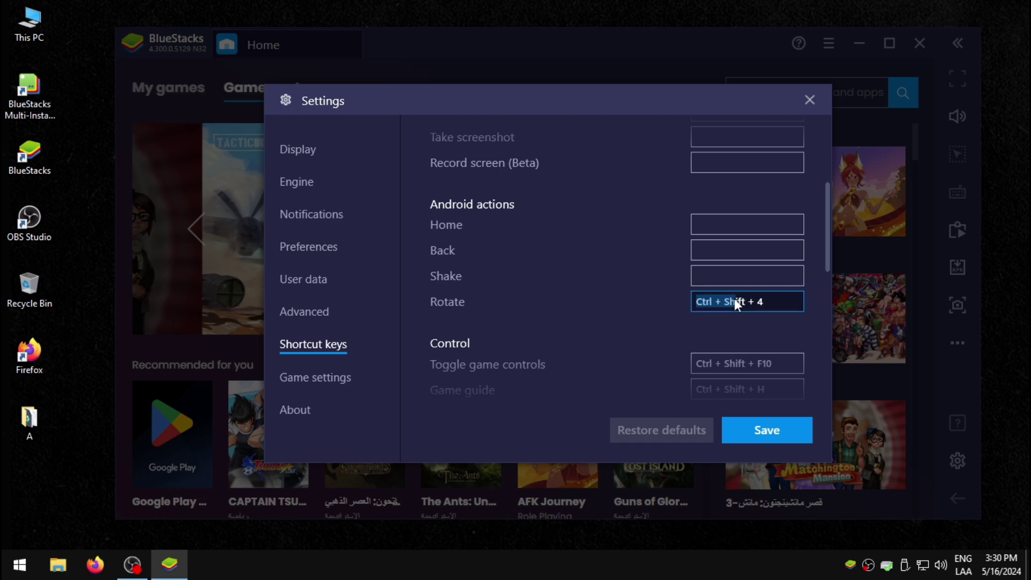
key(BackSpace)
scroll(734, 301, down, 3)
click(731, 256)
key(BackSpace)
click(730, 280)
key(BackSpace)
click(732, 308)
key(BackSpace)
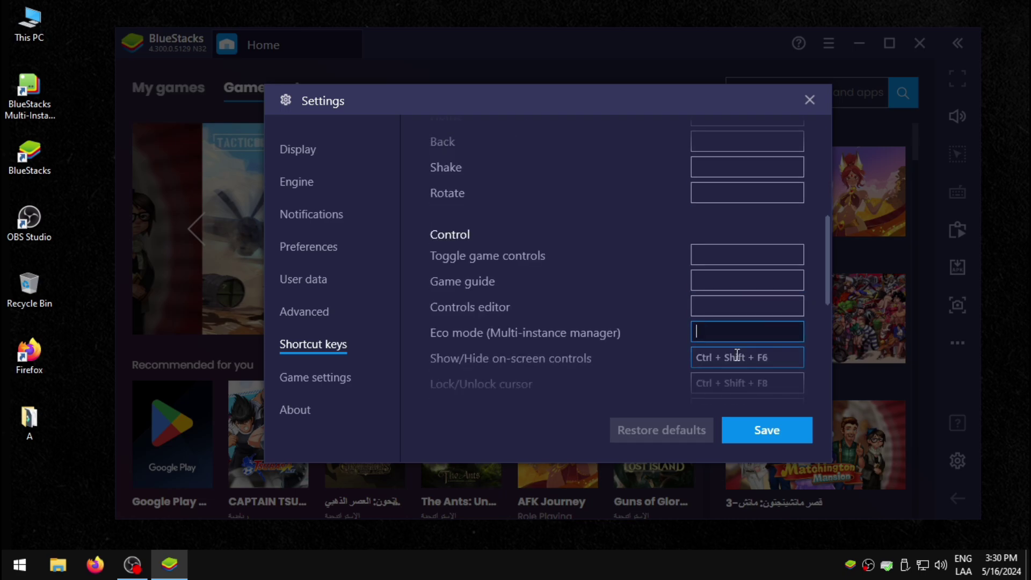
click(737, 354)
Step: Clear the shortcut keys for Lock/Unlock cursor, Gamepad controls window and Switch on-screen controls
key(BackSpace)
scroll(748, 347, down, 2)
click(761, 300)
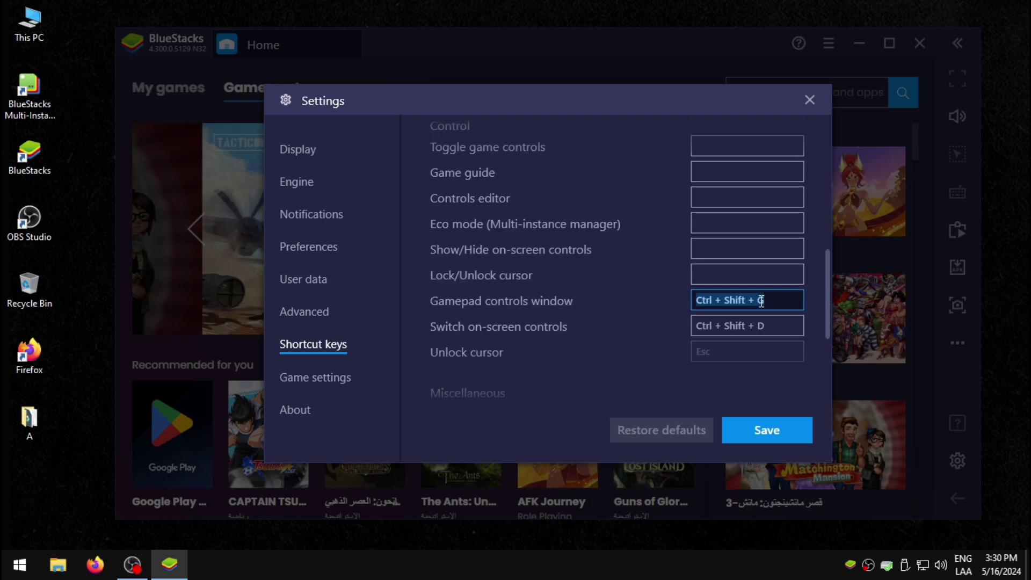
Step: Clear the shortcut keys for Open media folder, Macro recorder, Multi-instance manager, Synchroniser and Set location
key(BackSpace)
click(757, 327)
key(BackSpace)
scroll(698, 329, down, 4)
click(739, 270)
key(BackSpace)
click(741, 295)
key(BackSpace)
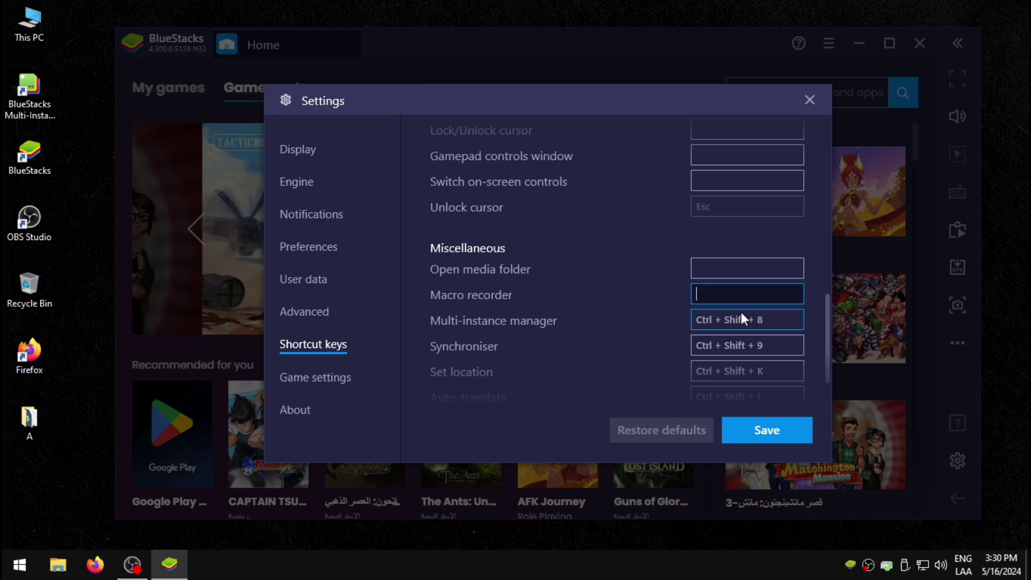
click(741, 320)
key(BackSpace)
click(741, 345)
key(BackSpace)
click(741, 372)
Step: Clear the shortcut keys for UTC time converter, Auto-translate and Install apk, save the shortcut changes and close the settings
key(BackSpace)
scroll(730, 317, down, 3)
click(746, 351)
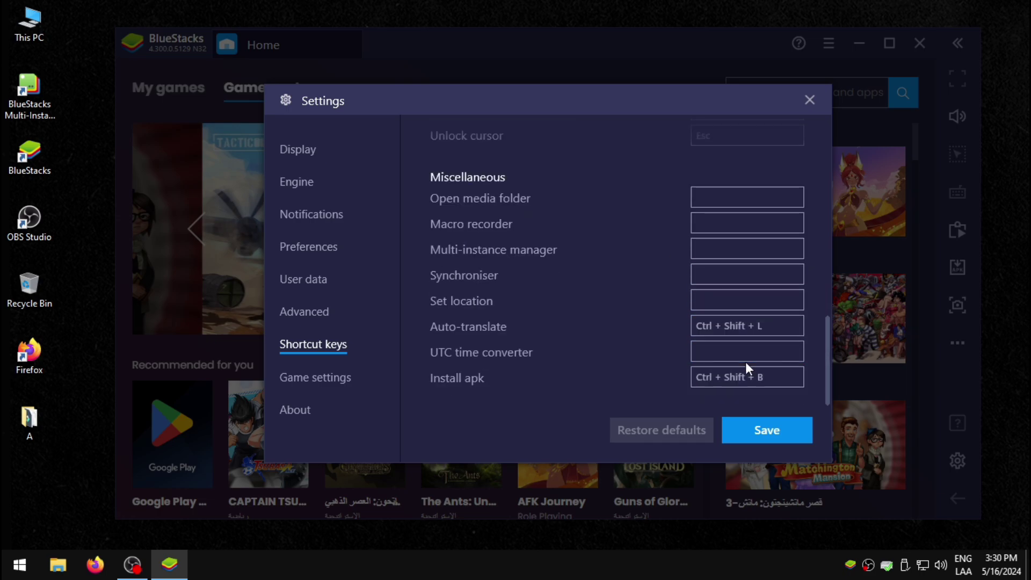
click(741, 326)
key(BackSpace)
click(745, 372)
key(BackSpace)
click(320, 375)
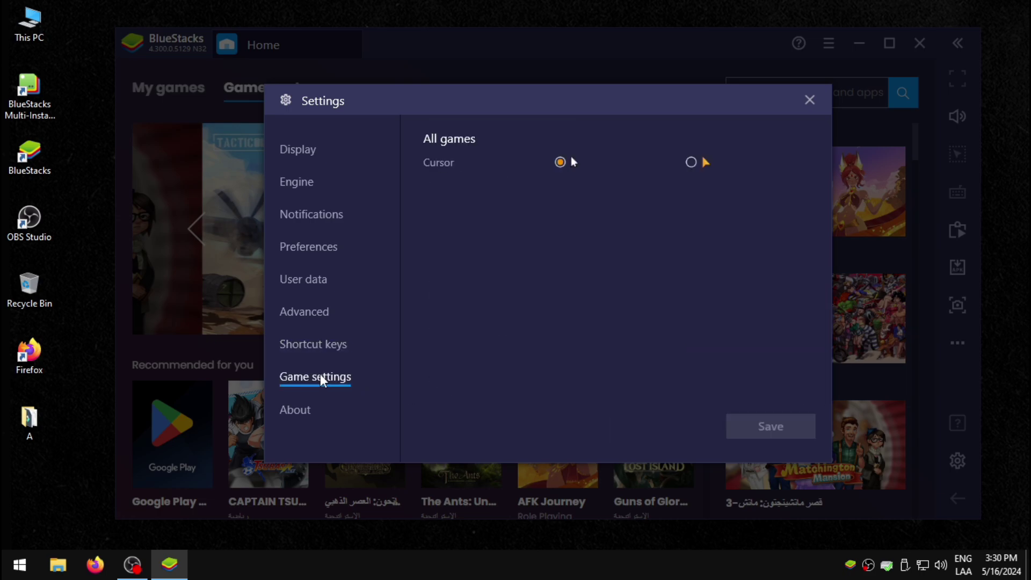
click(307, 345)
click(755, 435)
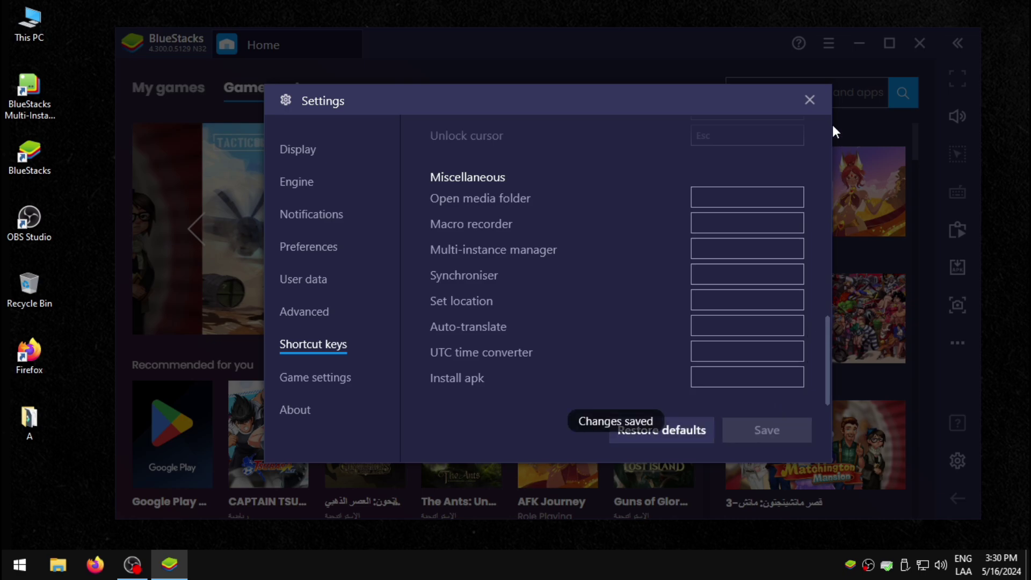
click(809, 100)
Step: Show My games and install the APK file "Free Fire Global Amazon OB44 Amigo FF" from the FF folder
click(168, 88)
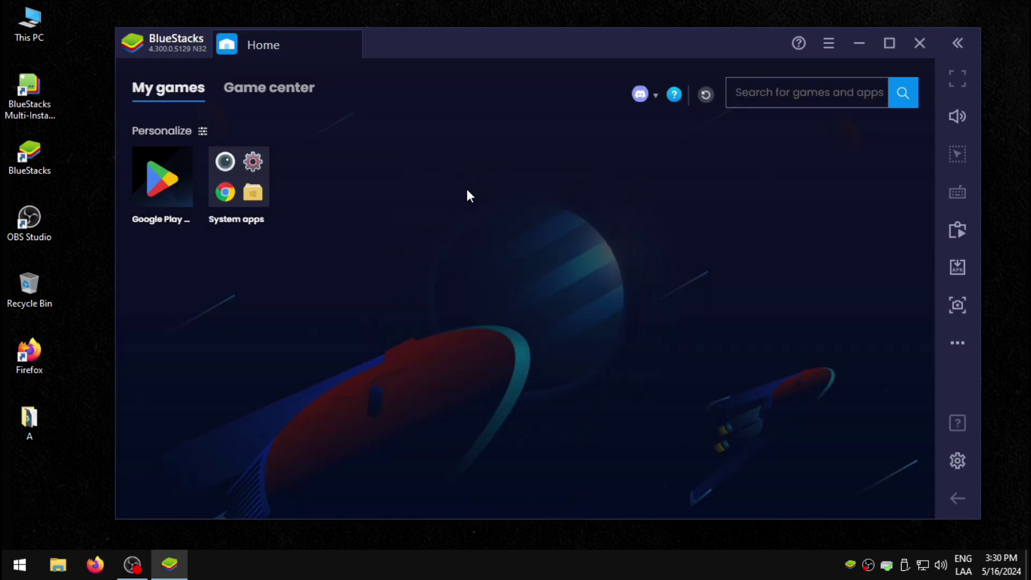
click(251, 189)
click(309, 322)
click(973, 263)
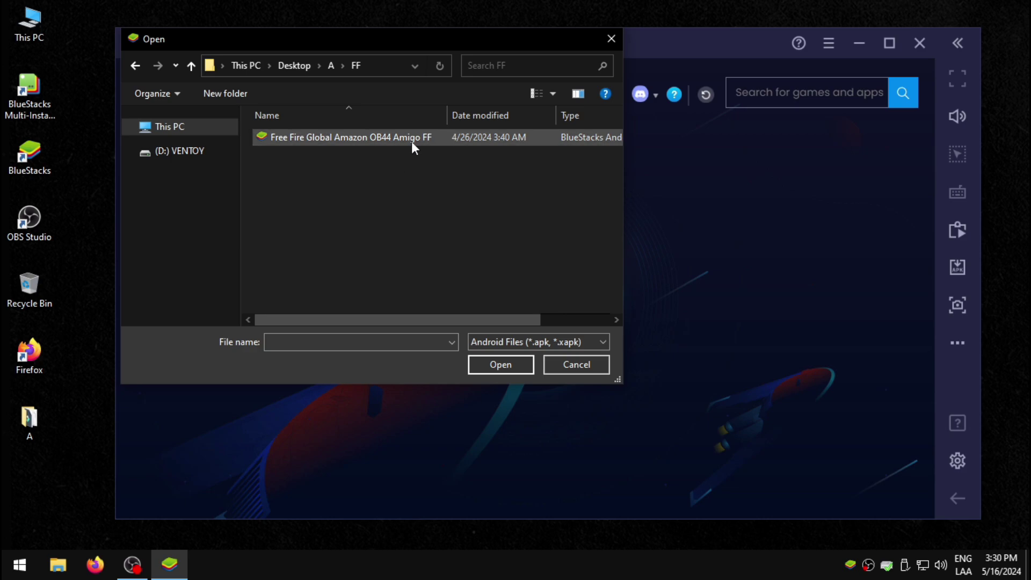
click(411, 141)
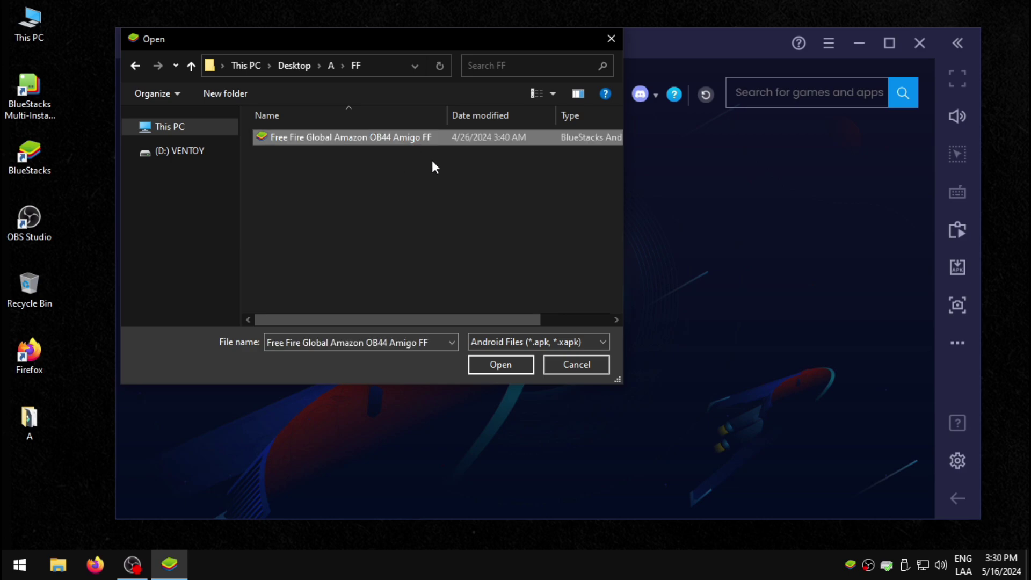
Step: Refresh the desktop and shift the BlueStacks window slightly while Free Fire installs
right_click(1015, 237)
click(976, 279)
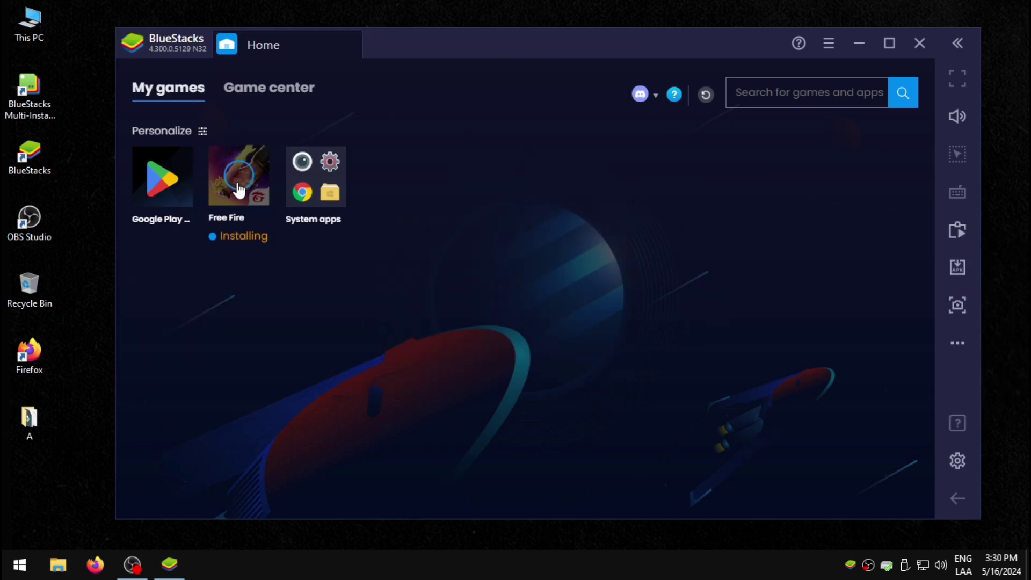
drag(439, 57, 447, 55)
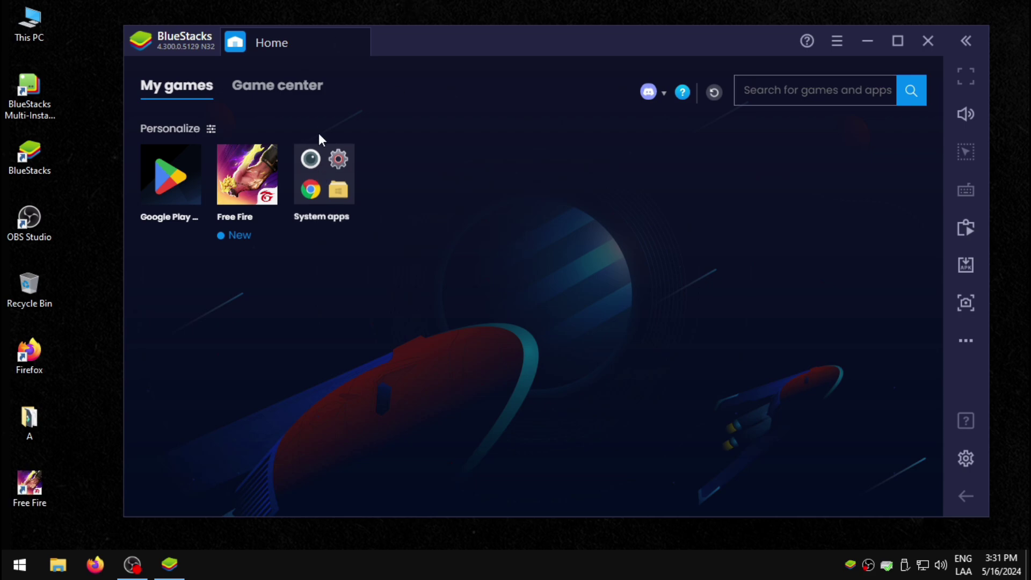
Step: Open the Battery optimization page under Special access in the Defaults section of Android Settings
click(340, 168)
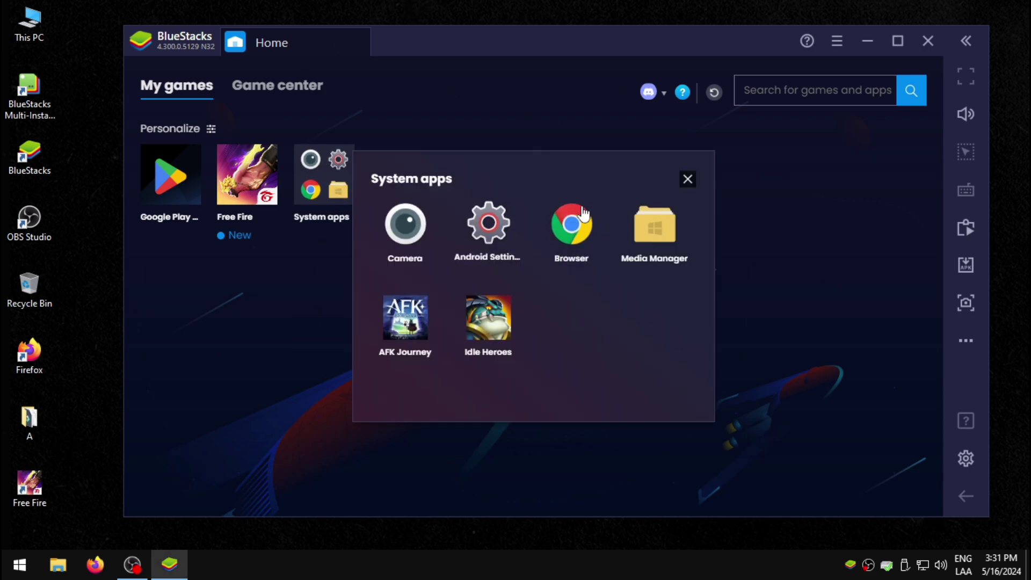
click(486, 248)
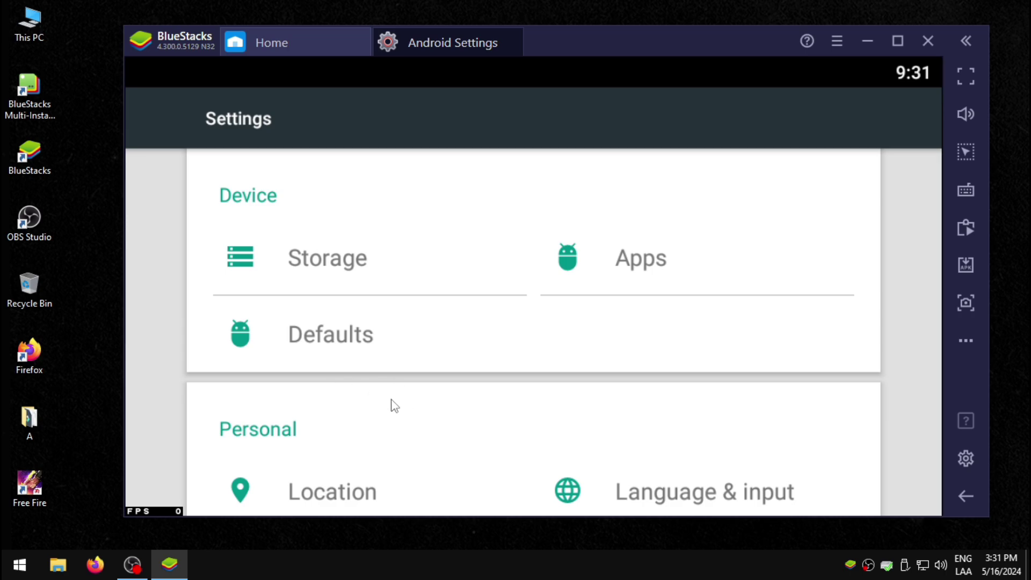
click(331, 345)
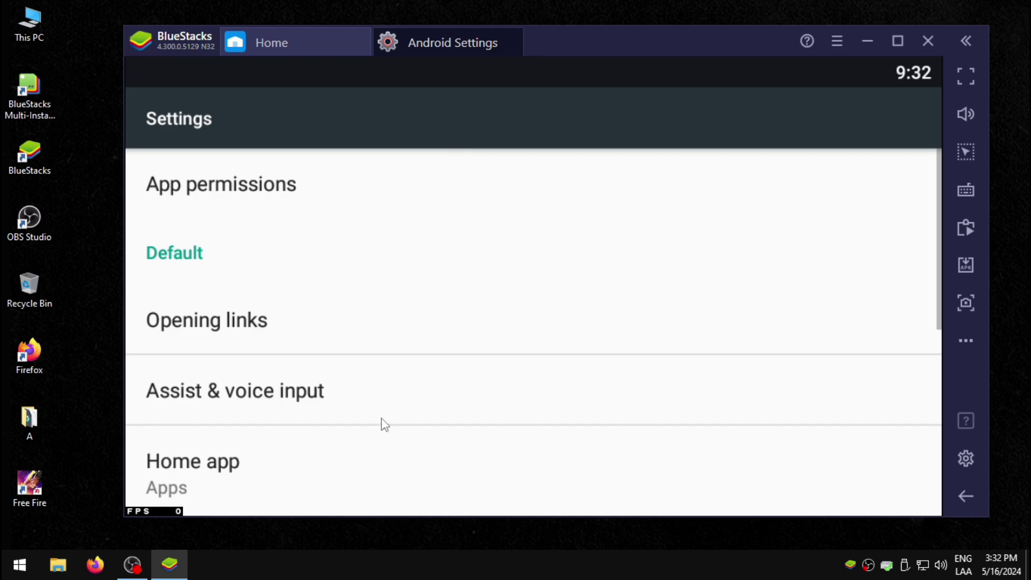
scroll(384, 424, down, 5)
click(274, 497)
scroll(320, 433, down, 3)
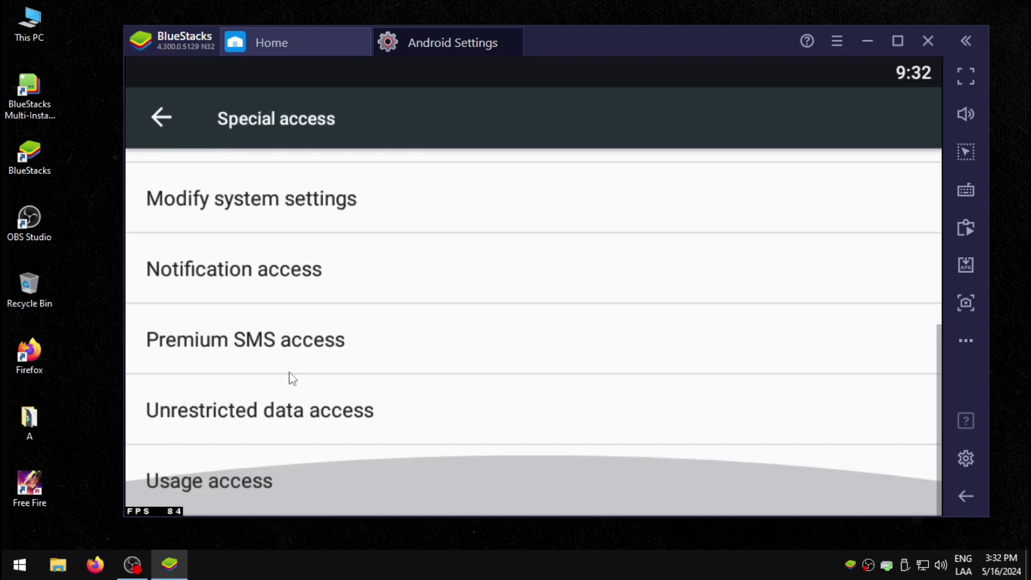
scroll(293, 378, up, 8)
click(312, 263)
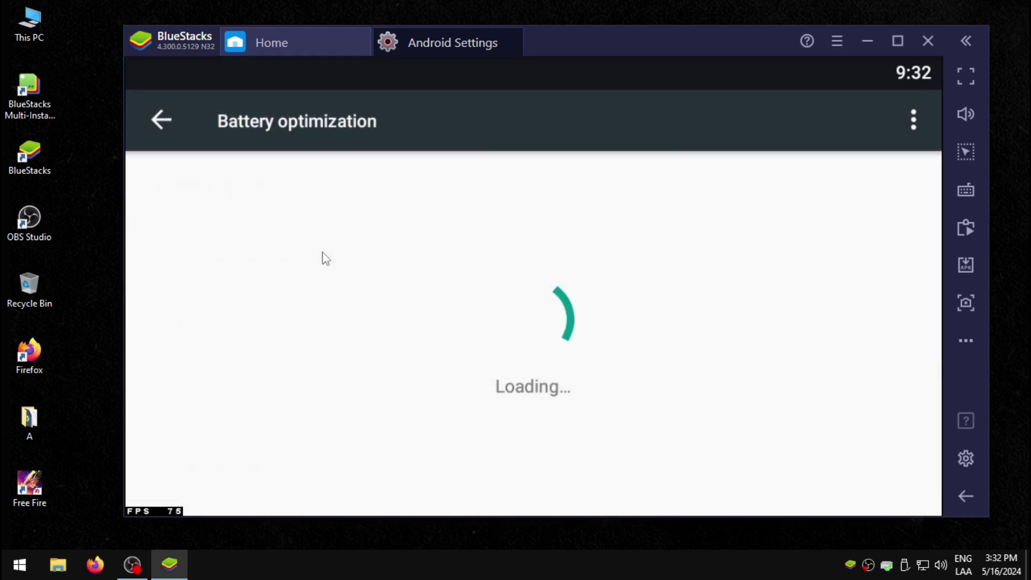
Step: List all apps, set Free Fire to Don't optimize, and return to the default apps page
click(370, 177)
click(307, 282)
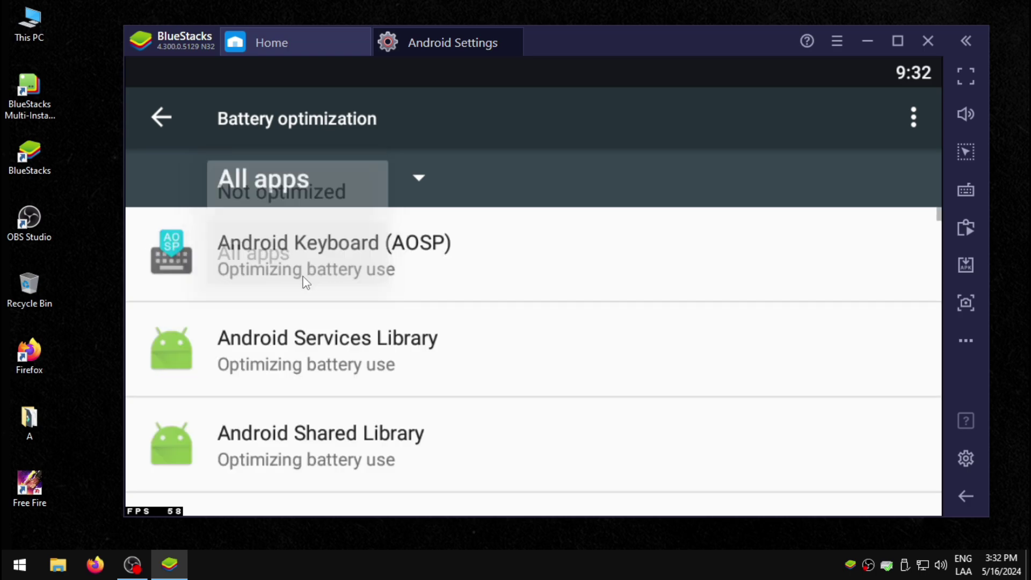
scroll(307, 282, down, 15)
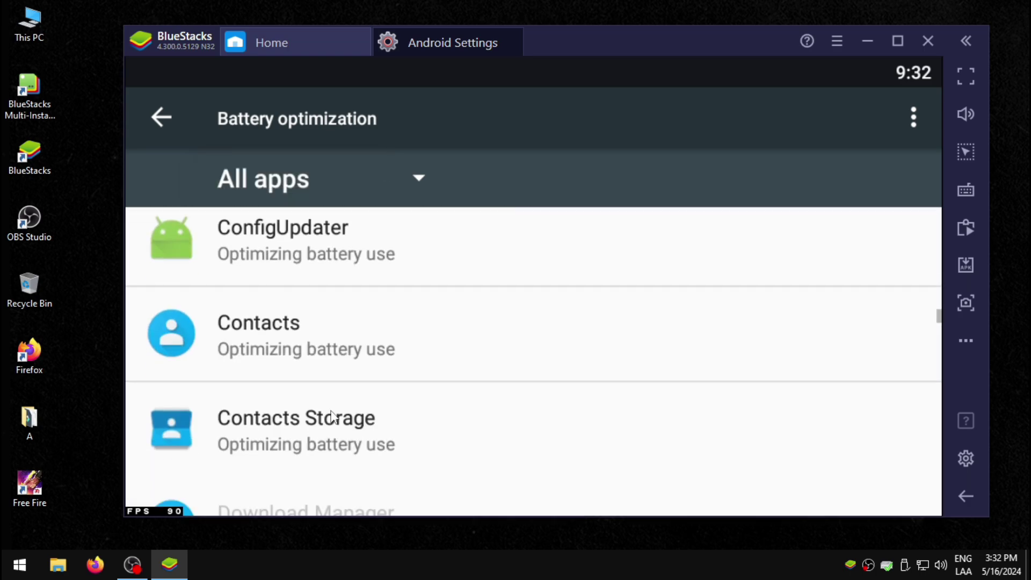
scroll(308, 315, down, 10)
scroll(288, 295, up, 1)
click(302, 229)
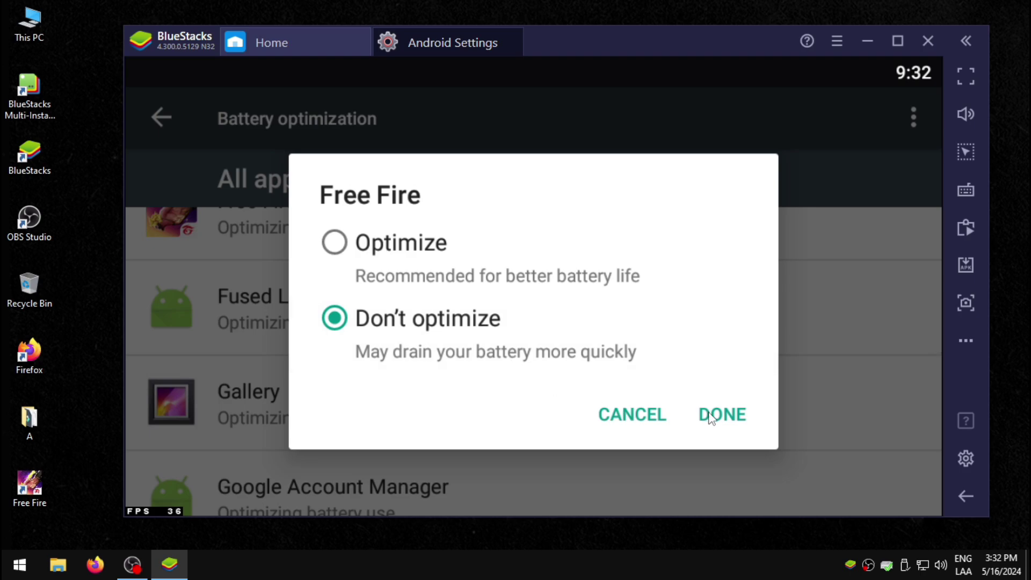
click(712, 416)
click(160, 116)
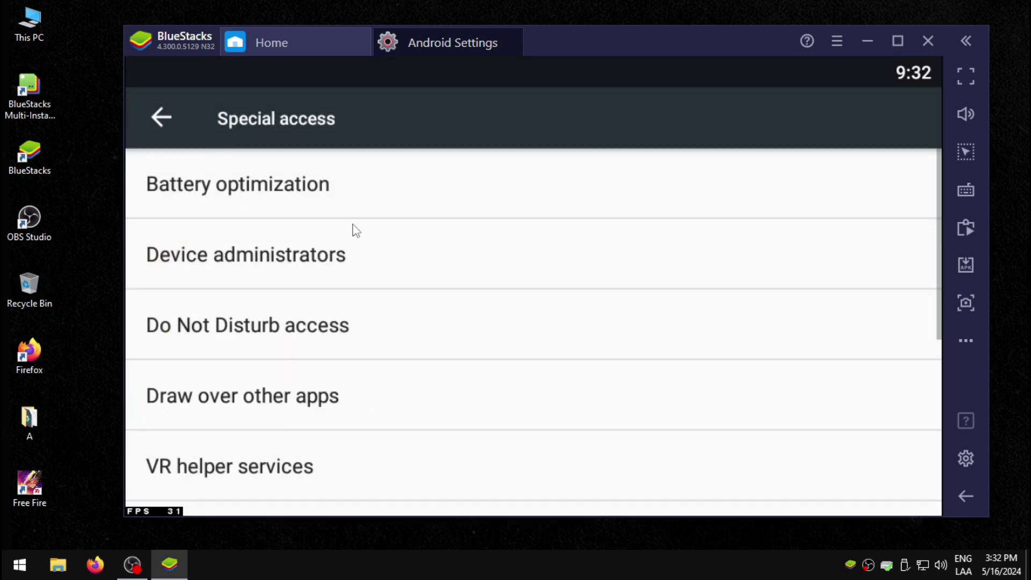
click(183, 130)
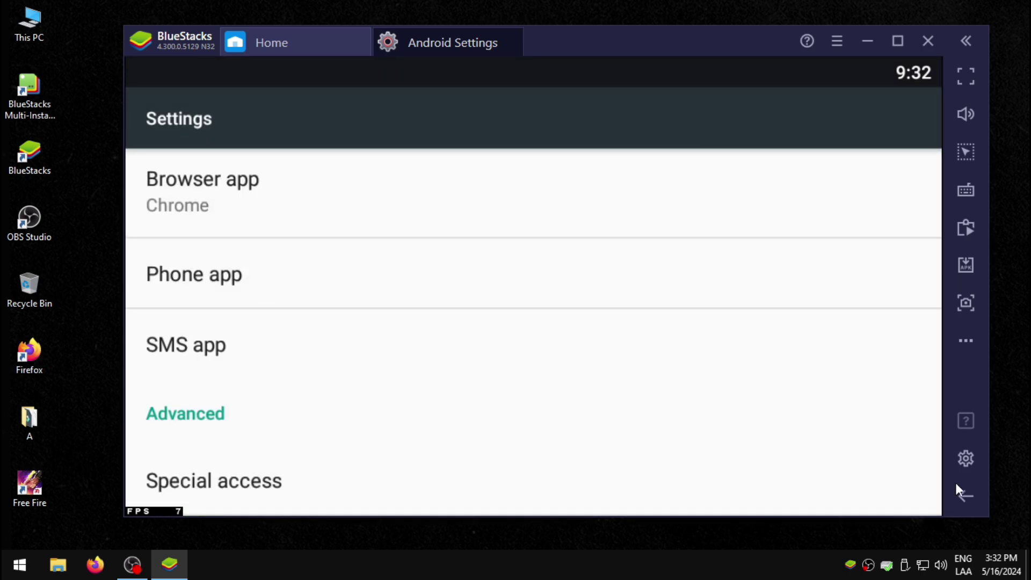
Step: Open the Accessibility settings in Android Settings and set the font size to Small
click(965, 498)
scroll(593, 408, down, 5)
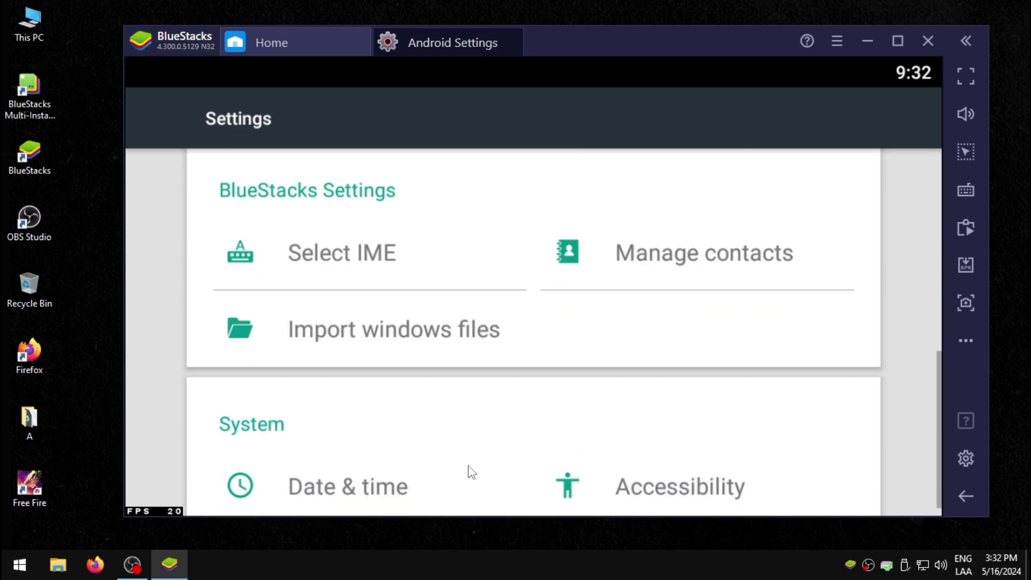
click(668, 472)
scroll(329, 387, down, 4)
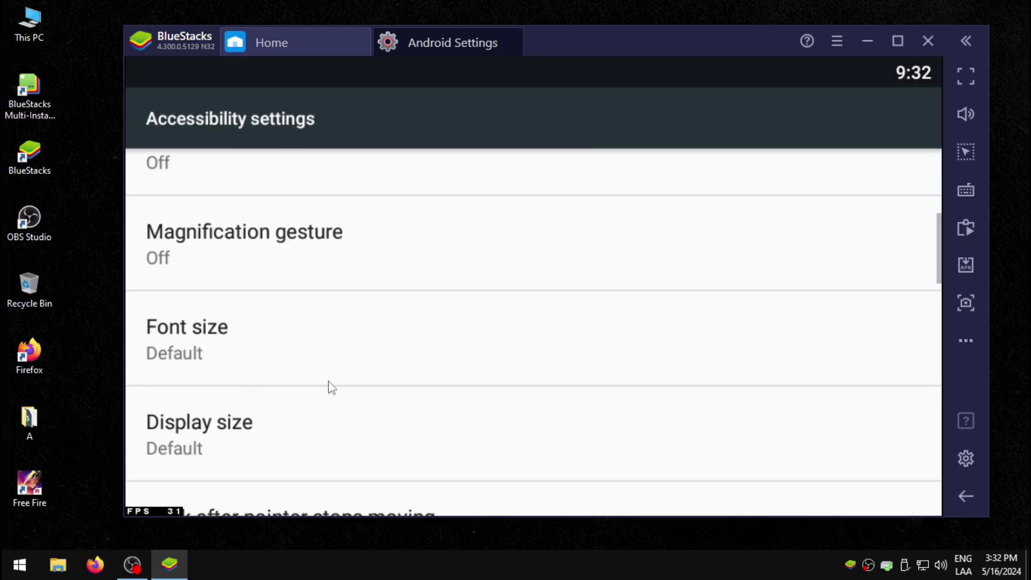
click(294, 302)
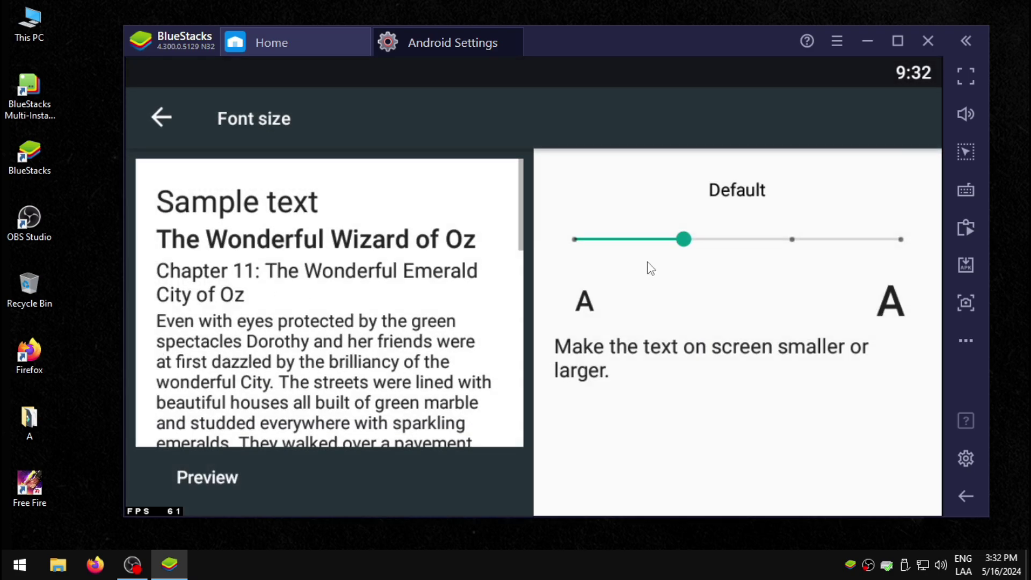
click(621, 242)
click(971, 494)
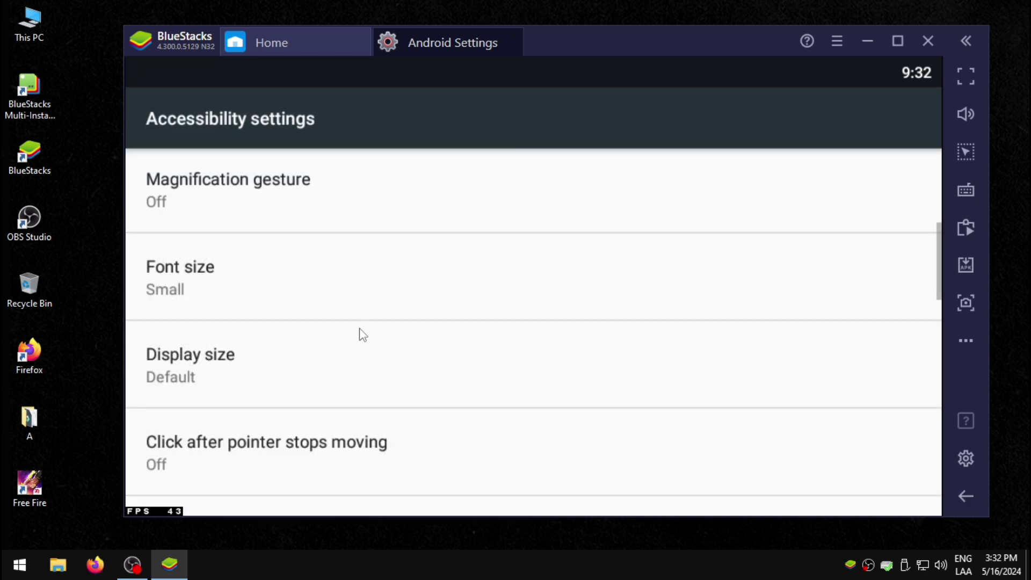
Step: Set the display size to Small in Accessibility settings, repeating the change once, and return to the accessibility list
click(463, 377)
click(571, 235)
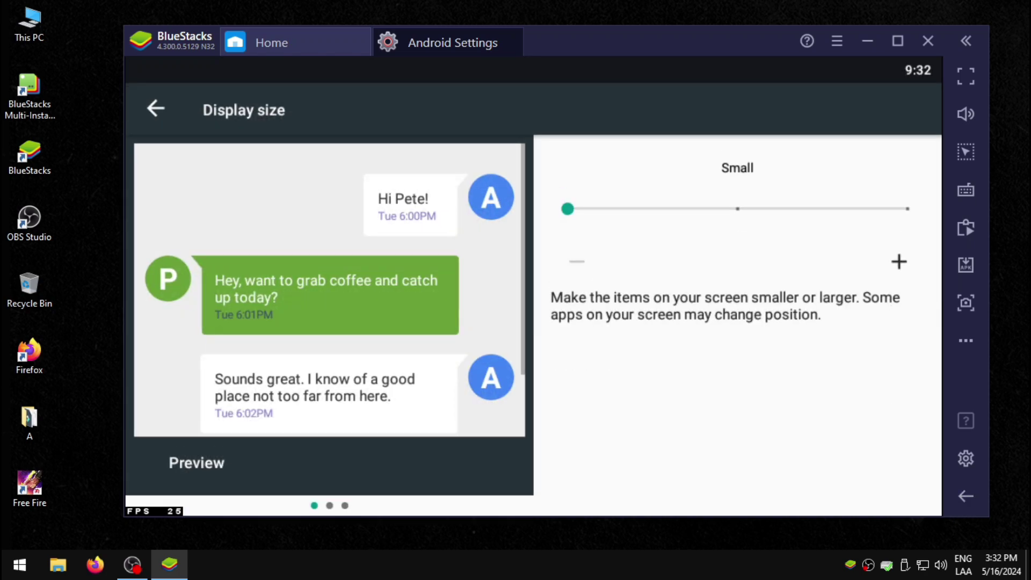
click(973, 494)
scroll(573, 376, down, 1)
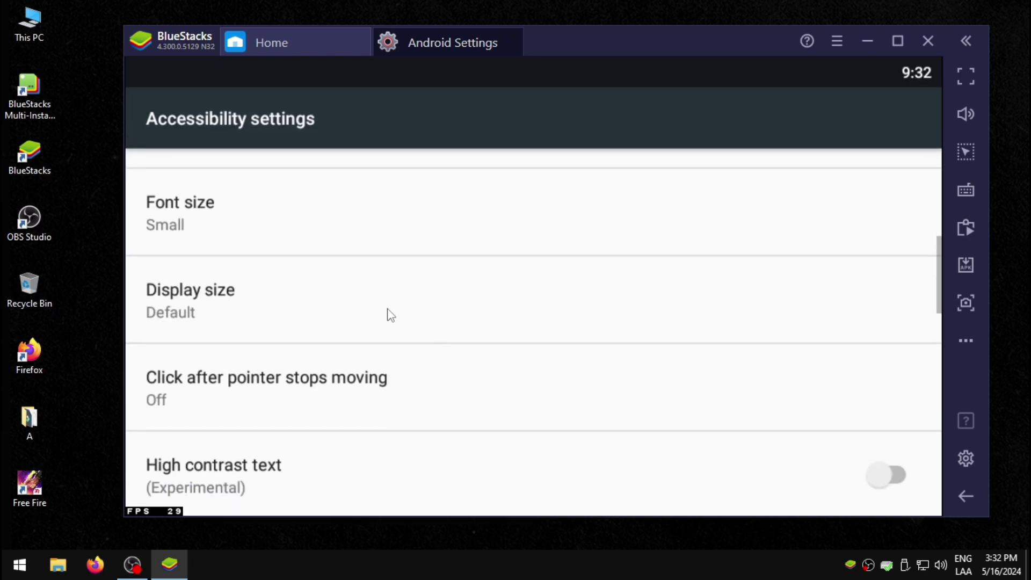
click(389, 316)
click(574, 236)
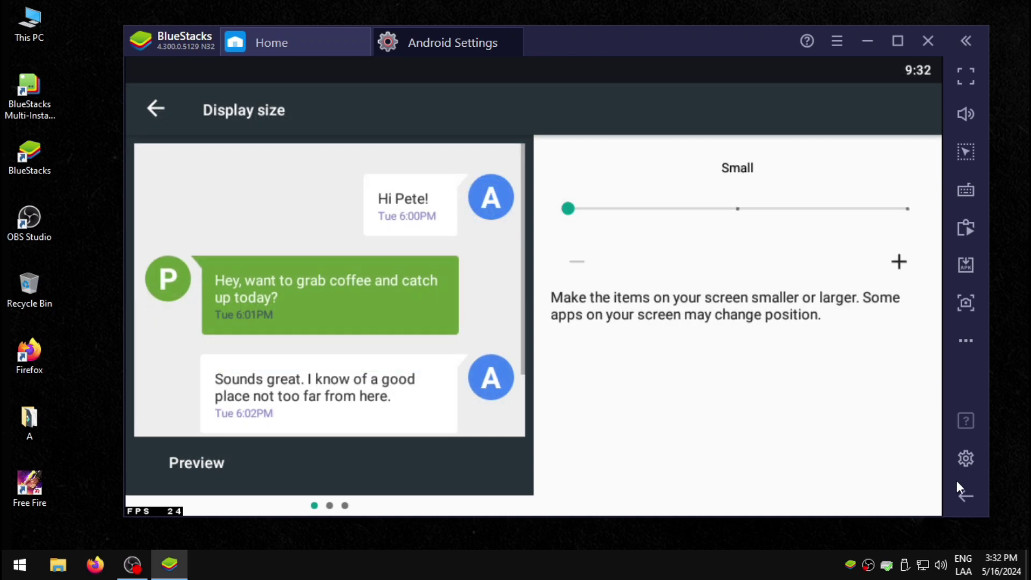
click(966, 496)
Step: Set the Touch & hold delay to Short and close Android Settings
drag(492, 442, 466, 207)
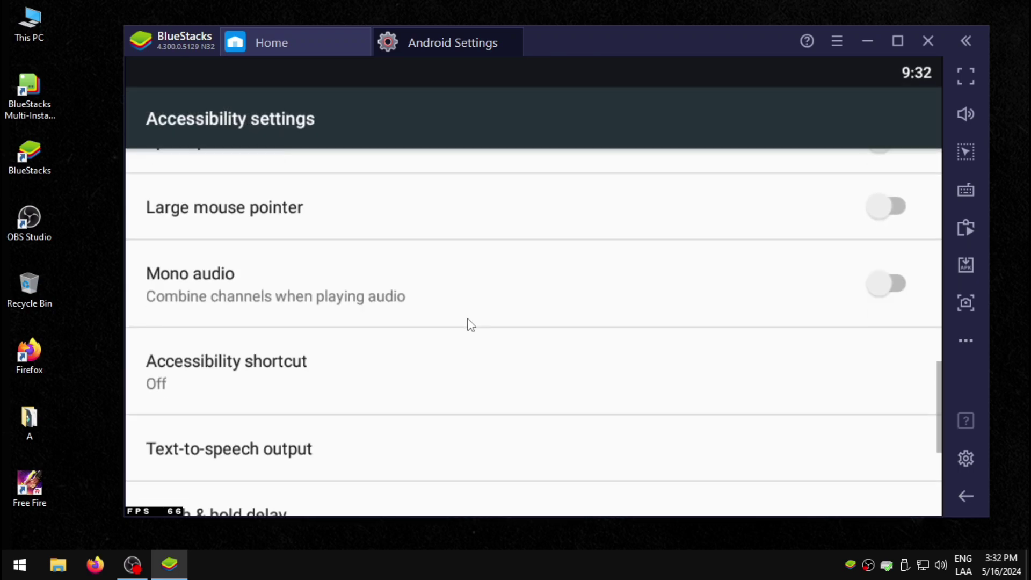
drag(467, 318, 462, 209)
click(363, 324)
click(387, 237)
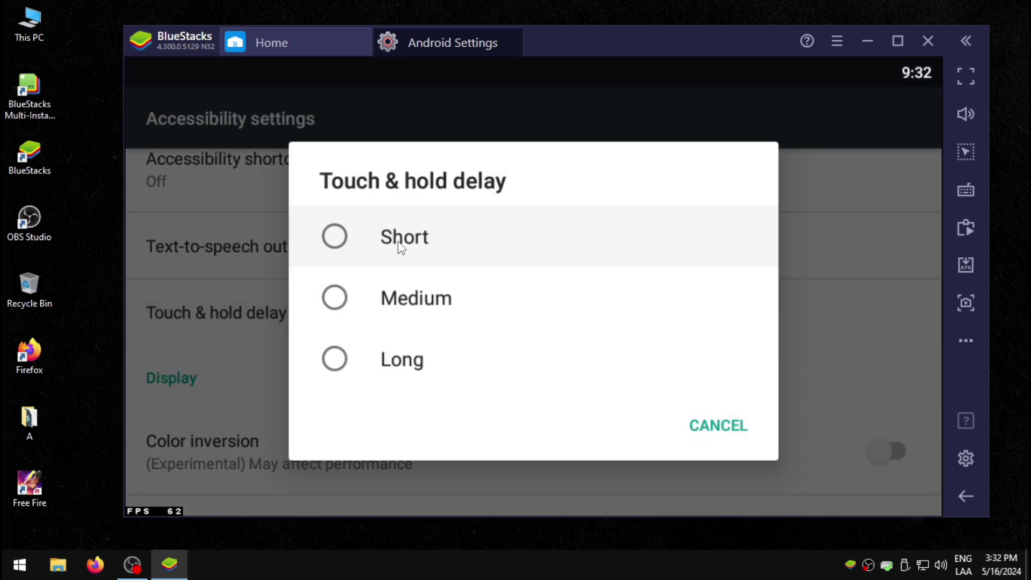
click(517, 34)
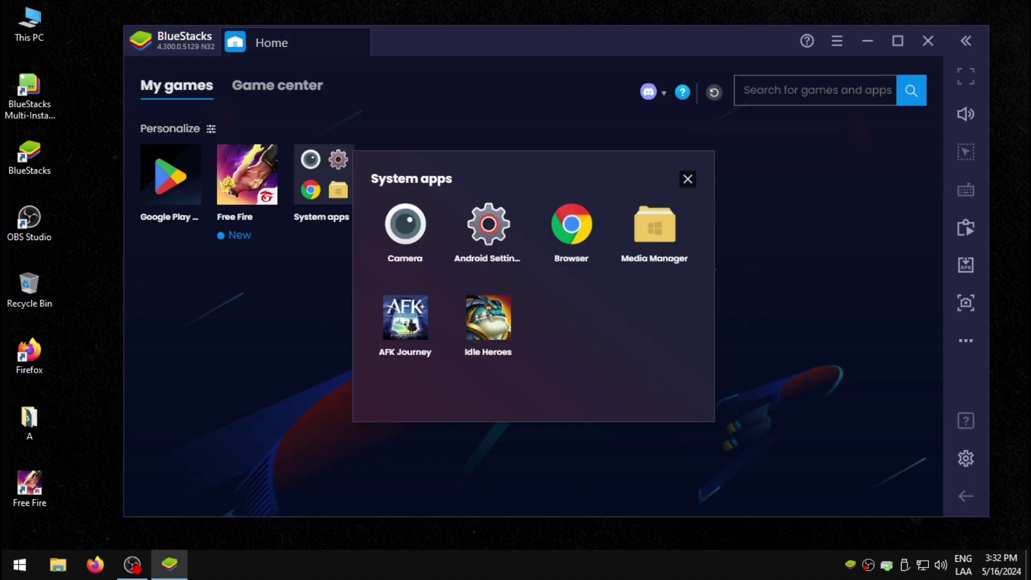
Step: Refresh the desktop, dismiss the System apps folder and launch Free Fire from My games
right_click(1026, 184)
click(988, 224)
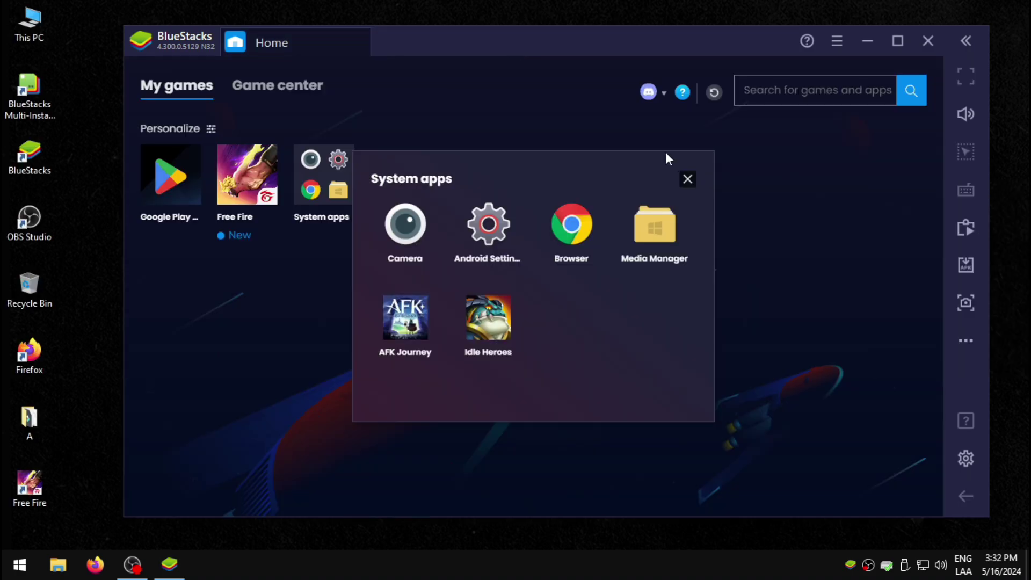
click(687, 179)
click(221, 178)
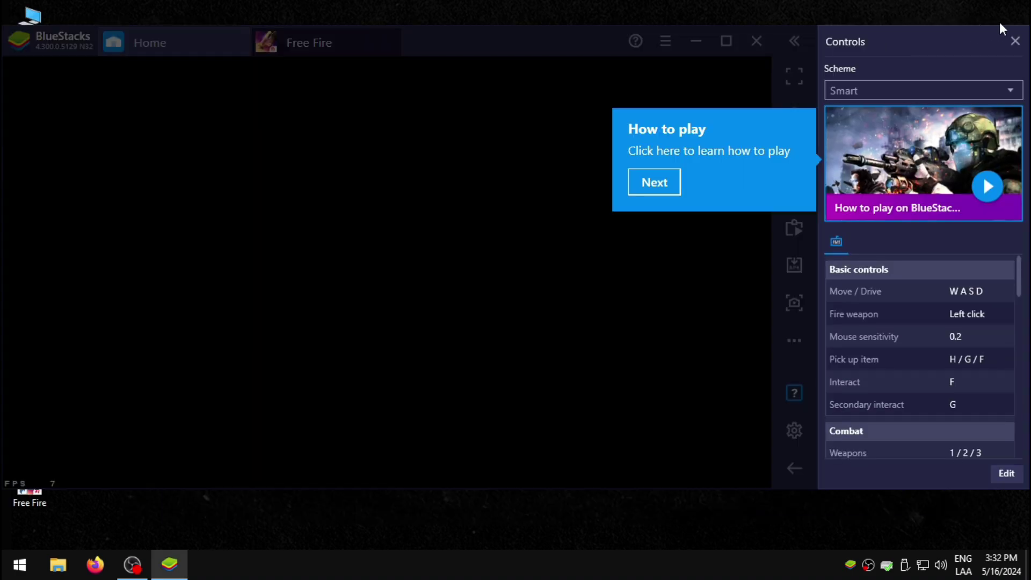
Step: Go through the introductory control tips and close the Controls side panel
click(656, 186)
click(669, 394)
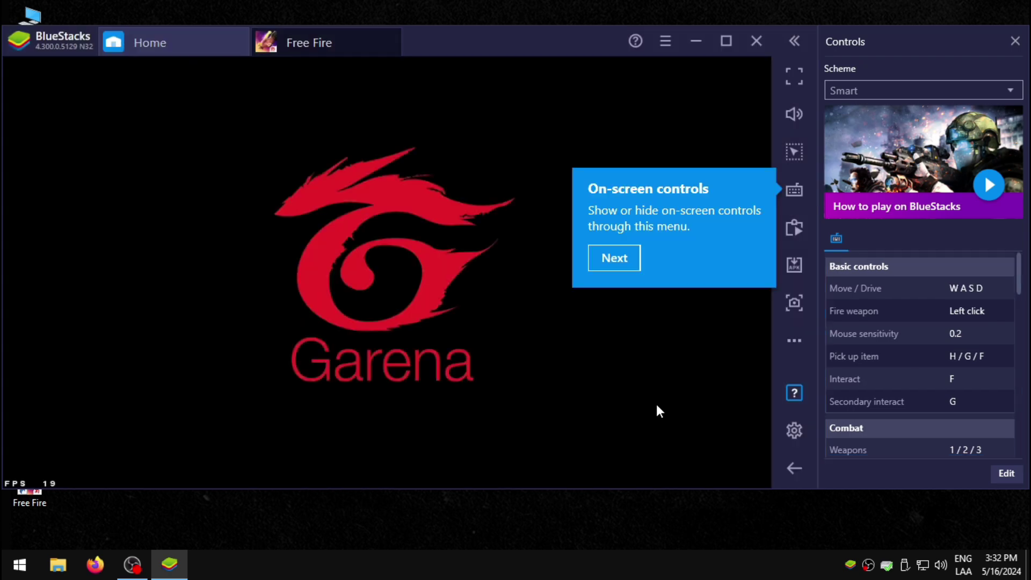
click(608, 259)
click(607, 157)
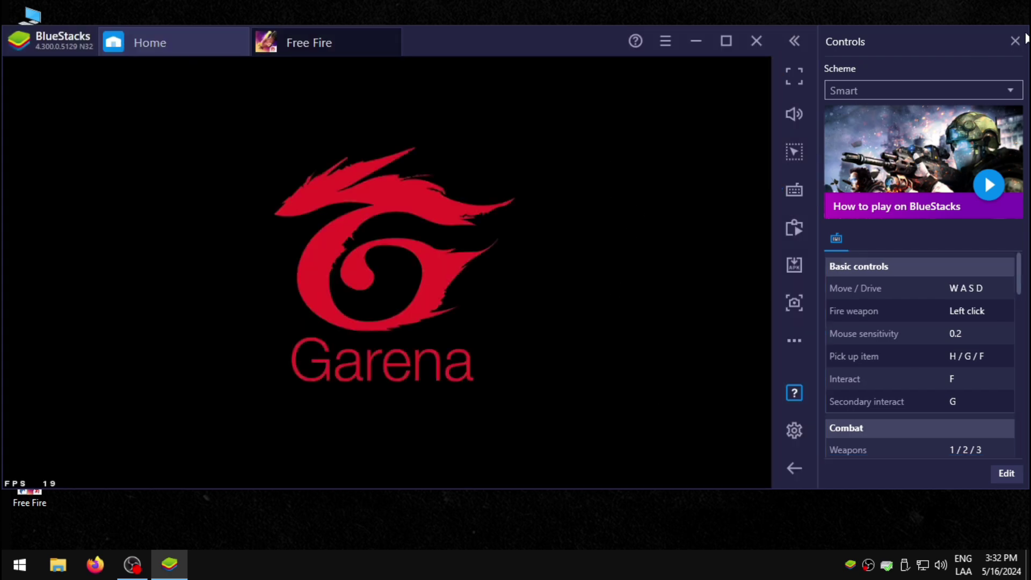
click(1015, 41)
click(658, 424)
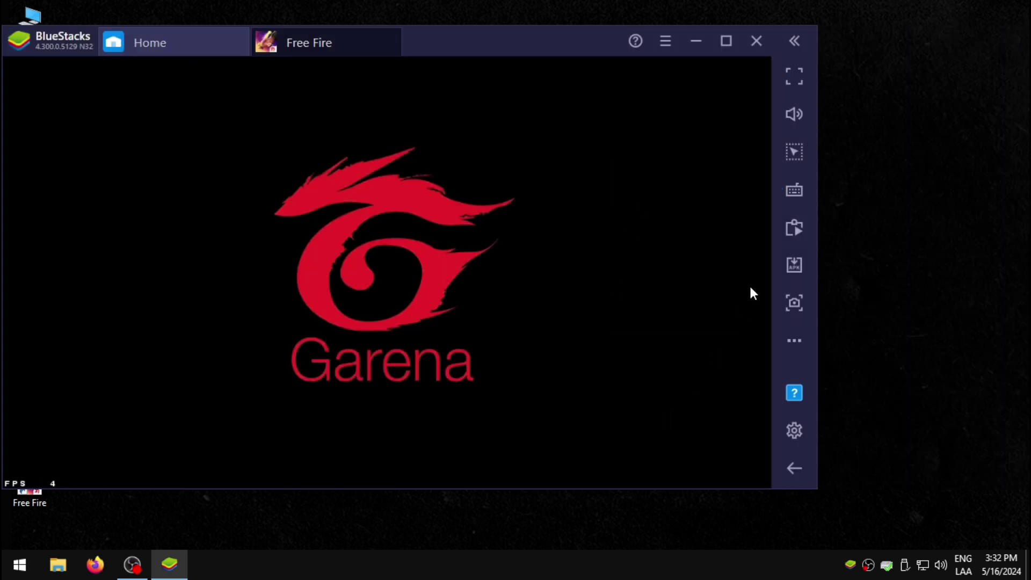
Step: Reposition the BlueStacks window and allow Free Fire to access photos, media and files on the device
drag(529, 49, 600, 60)
click(623, 348)
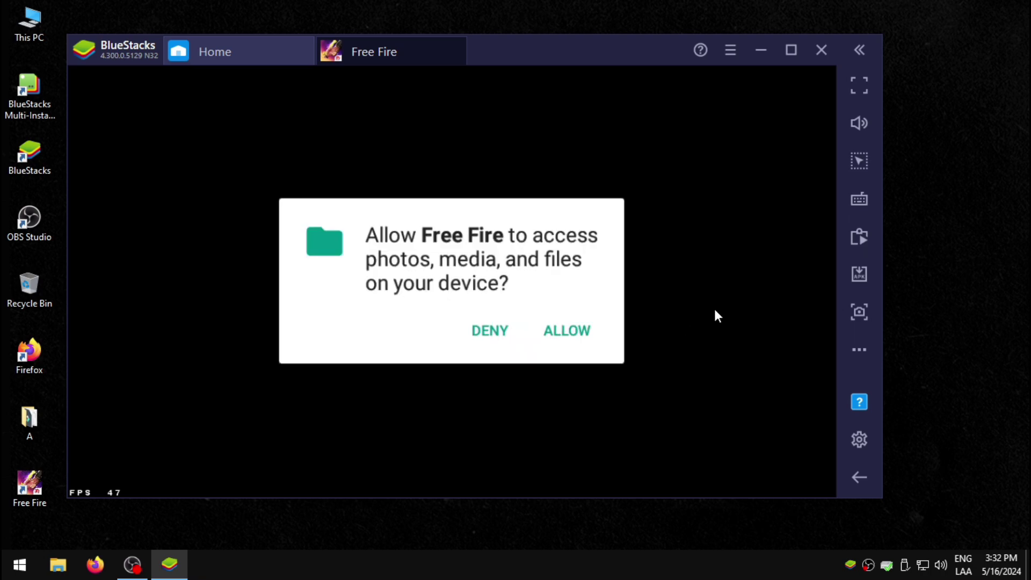
click(568, 332)
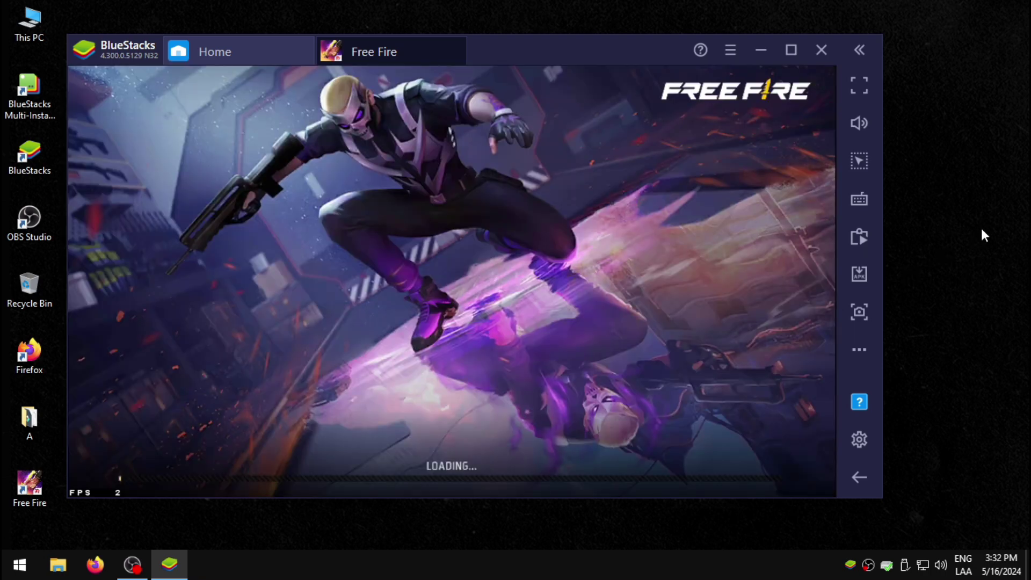
right_click(981, 228)
click(956, 269)
Step: Import the Standard (Edited) control scheme for Free Fire in the advanced controls editor, save it and leave the editor
click(860, 197)
click(868, 196)
click(868, 196)
click(773, 322)
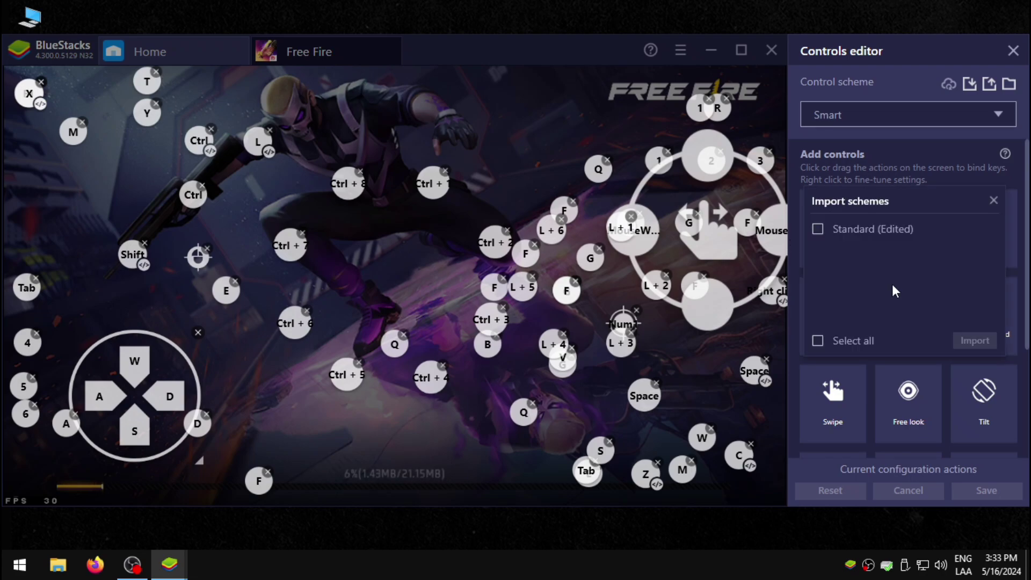
click(818, 229)
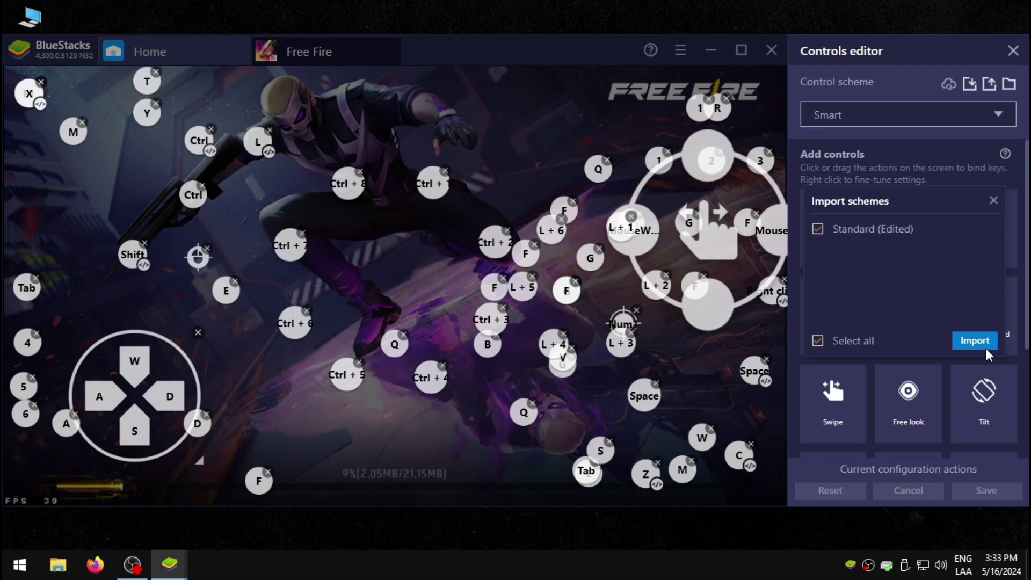
click(974, 341)
click(986, 490)
click(1014, 51)
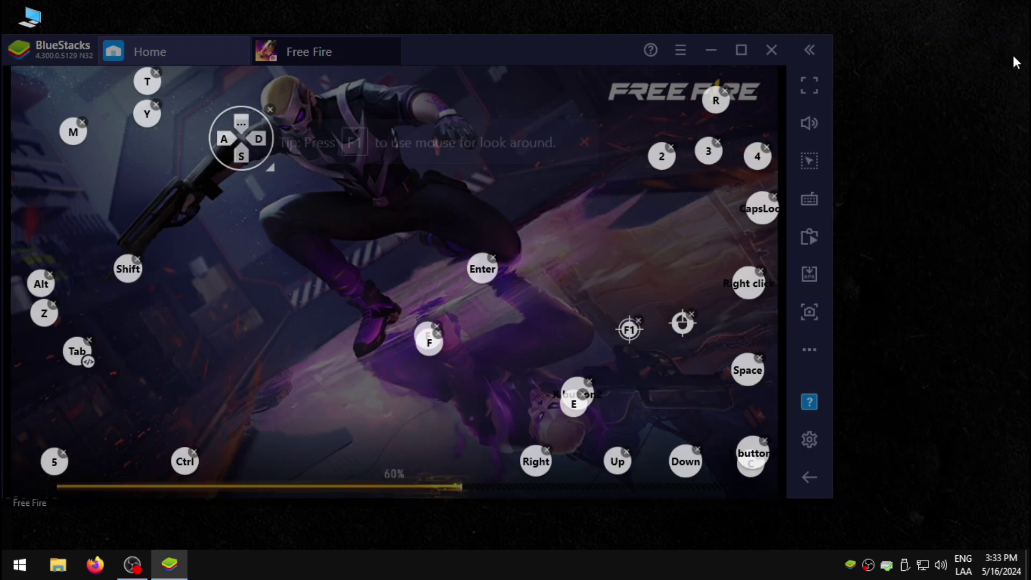
Step: Turn off the on-screen controls for Free Fire and refresh the desktop
click(858, 198)
click(819, 231)
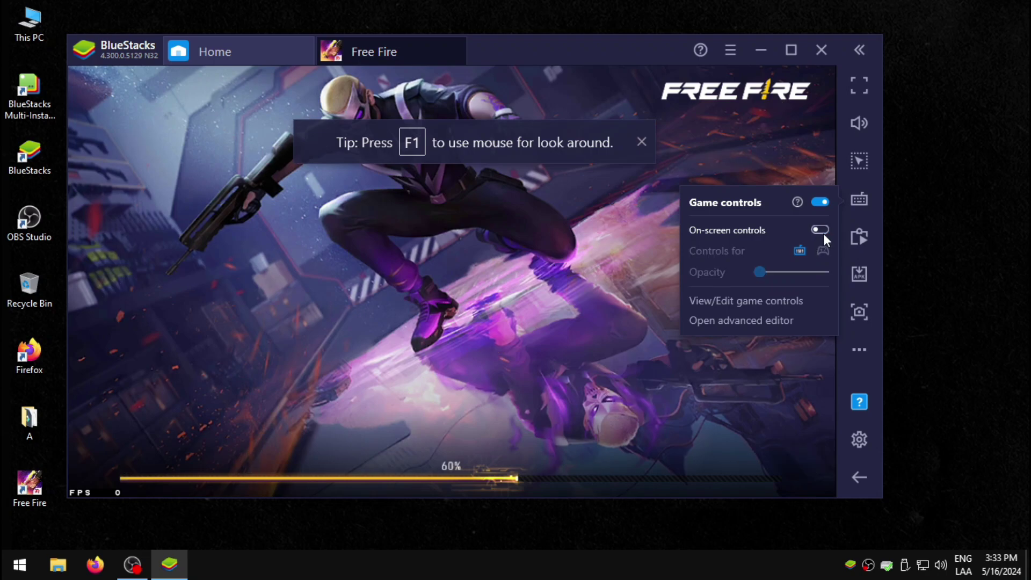
right_click(943, 212)
click(940, 253)
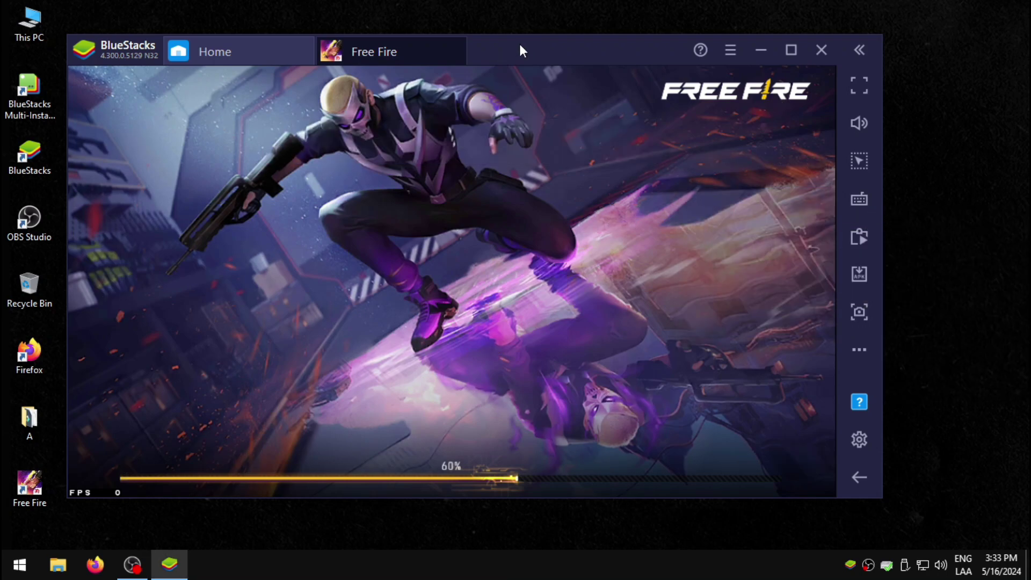
Step: Move the Free Fire desktop shortcut to the Recycle Bin and slightly enlarge and reposition the BlueStacks window
drag(520, 46, 578, 62)
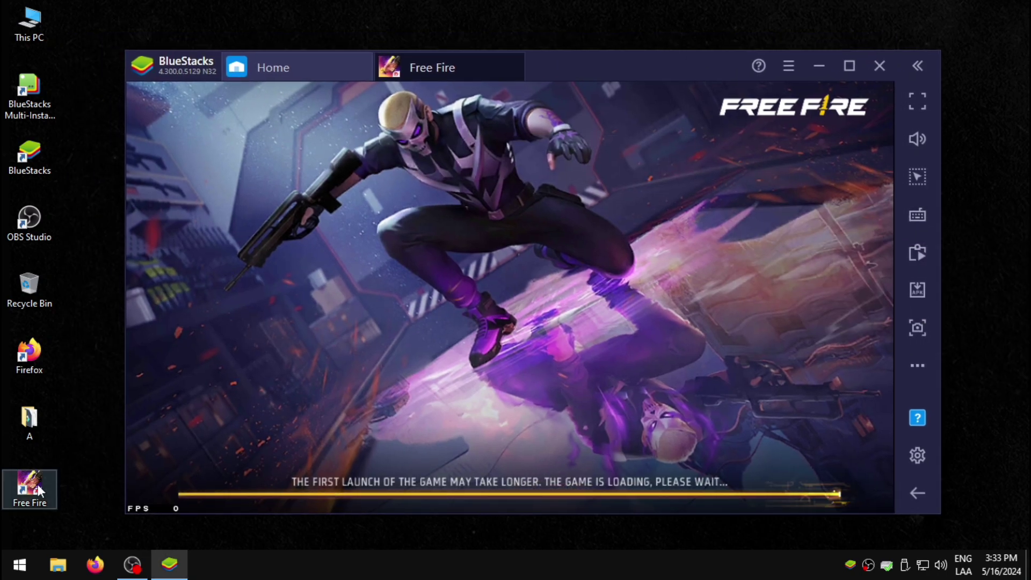
drag(39, 489, 31, 325)
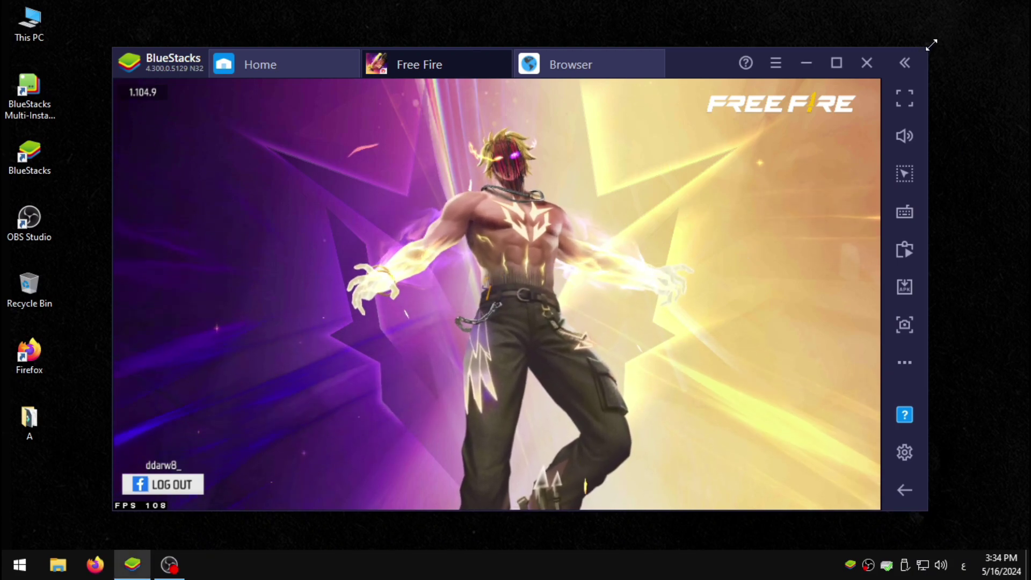
drag(926, 50, 954, 33)
mouse_move(737, 47)
mouse_down()
mouse_move(718, 55)
mouse_move(726, 58)
mouse_up()
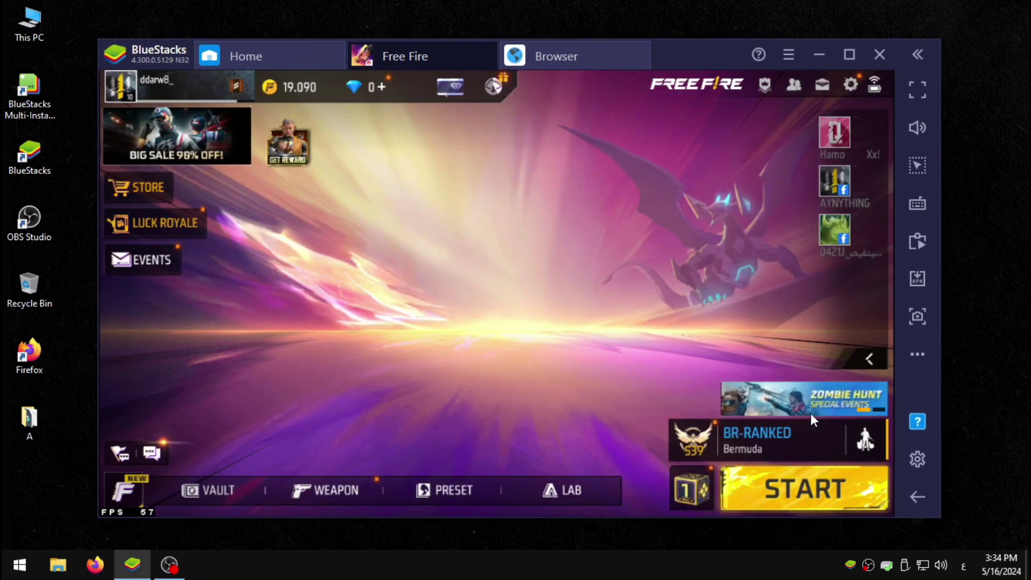
click(799, 436)
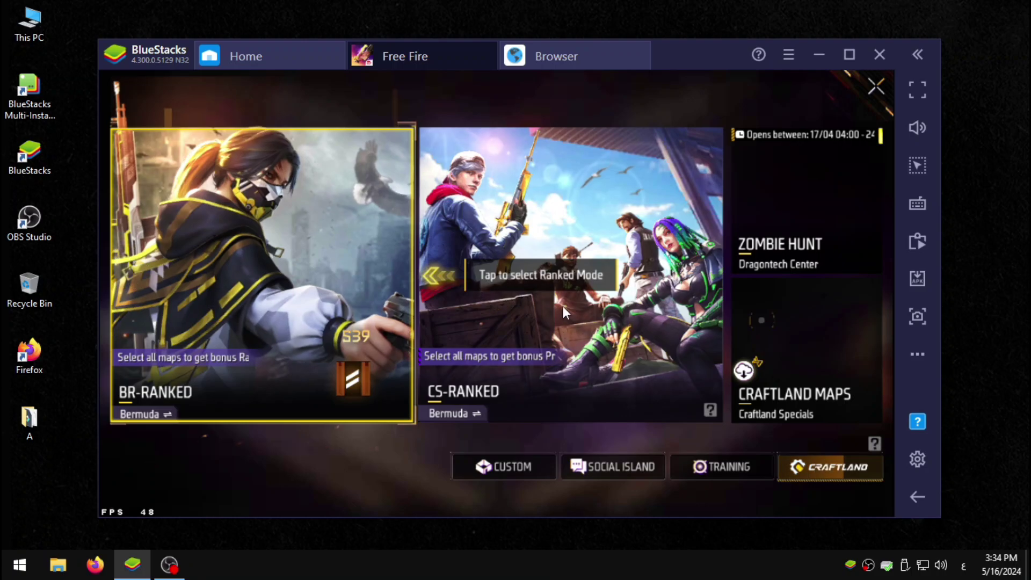
click(791, 225)
click(873, 91)
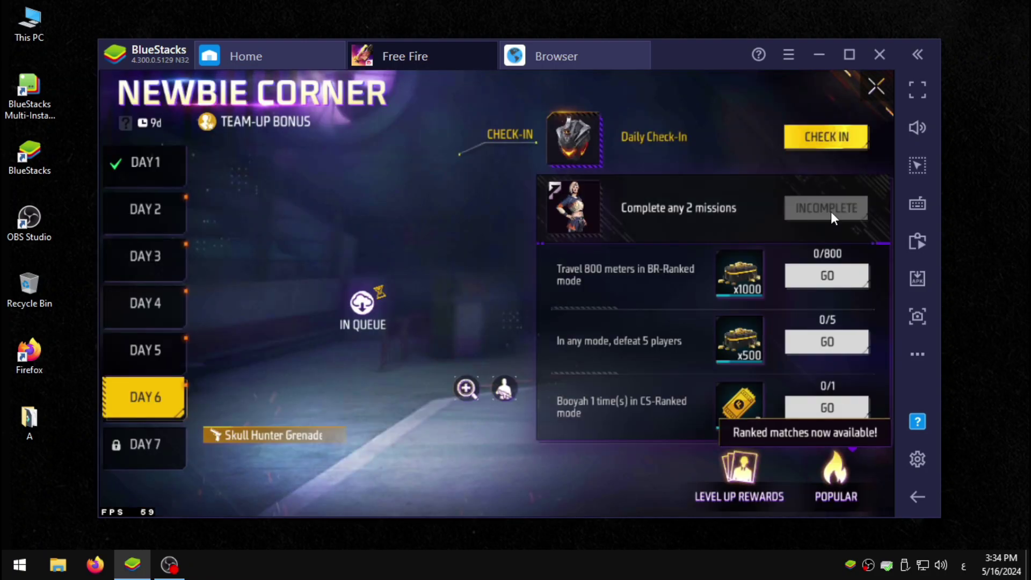
click(884, 90)
click(876, 87)
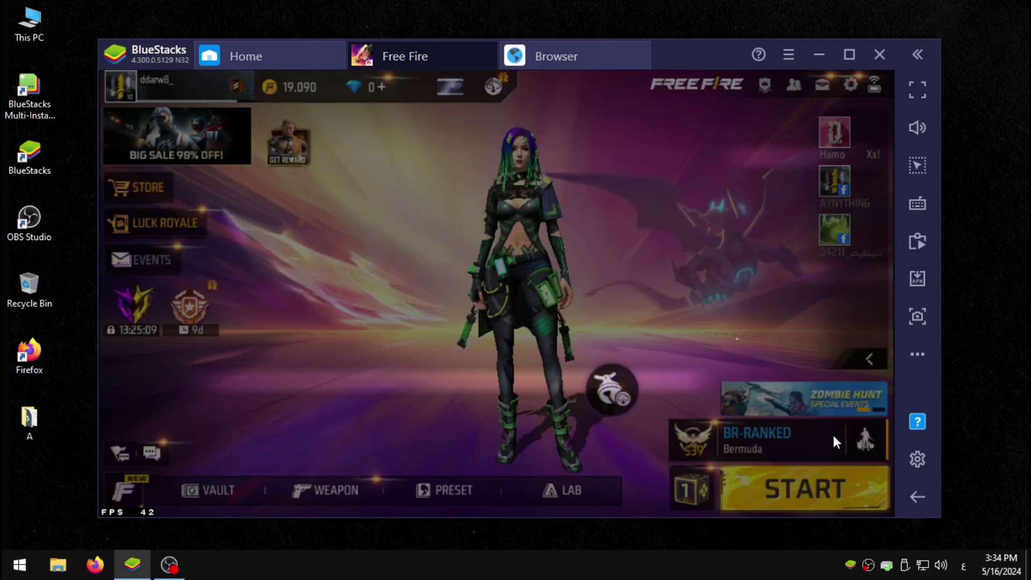
Step: Choose the Battle Royale mode on the Bermuda map and start a match
click(832, 433)
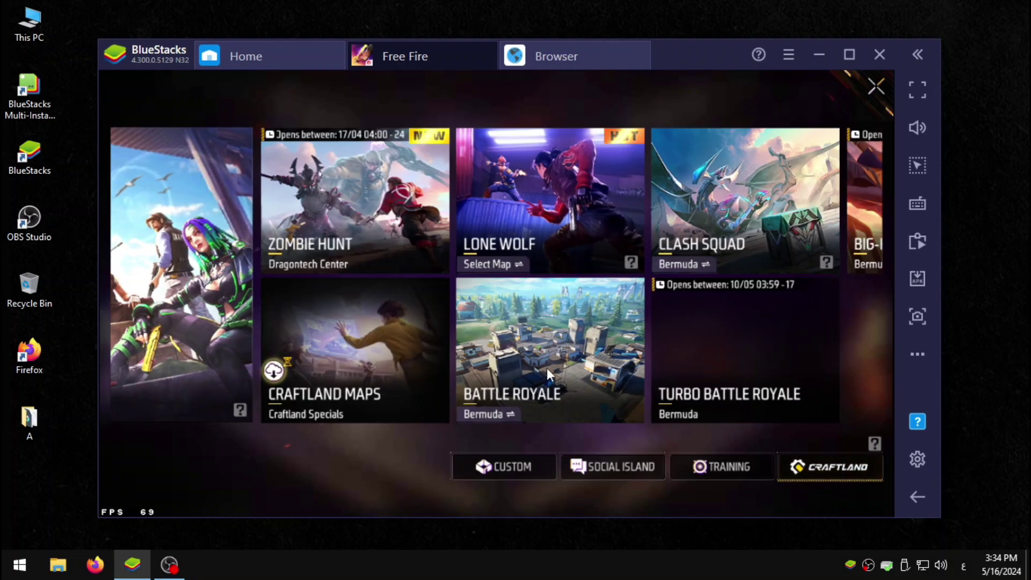
click(547, 369)
click(819, 494)
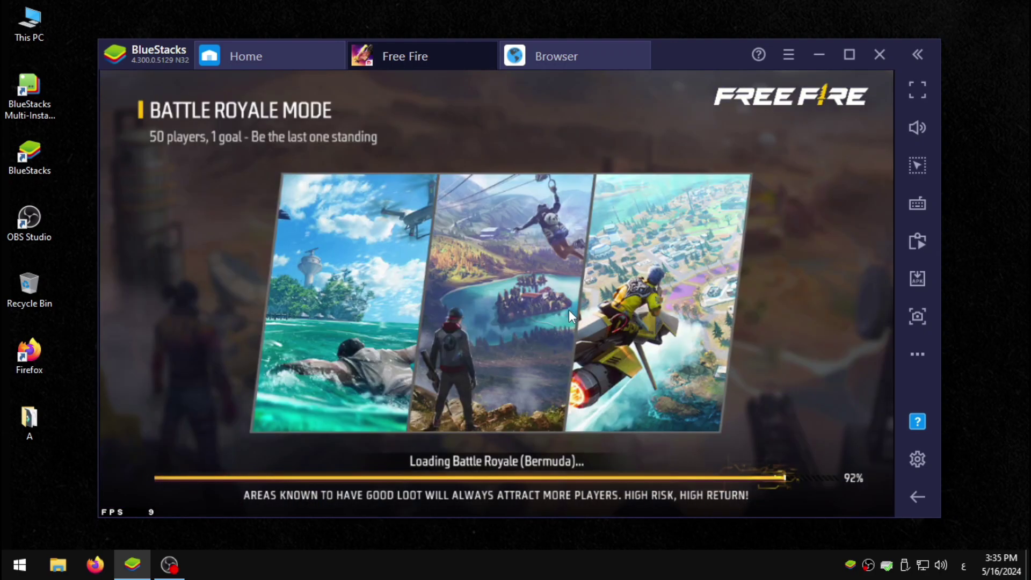
Step: Close the Browser tab and relaunch Free Fire from My games, refreshing the desktop while it loads
click(646, 46)
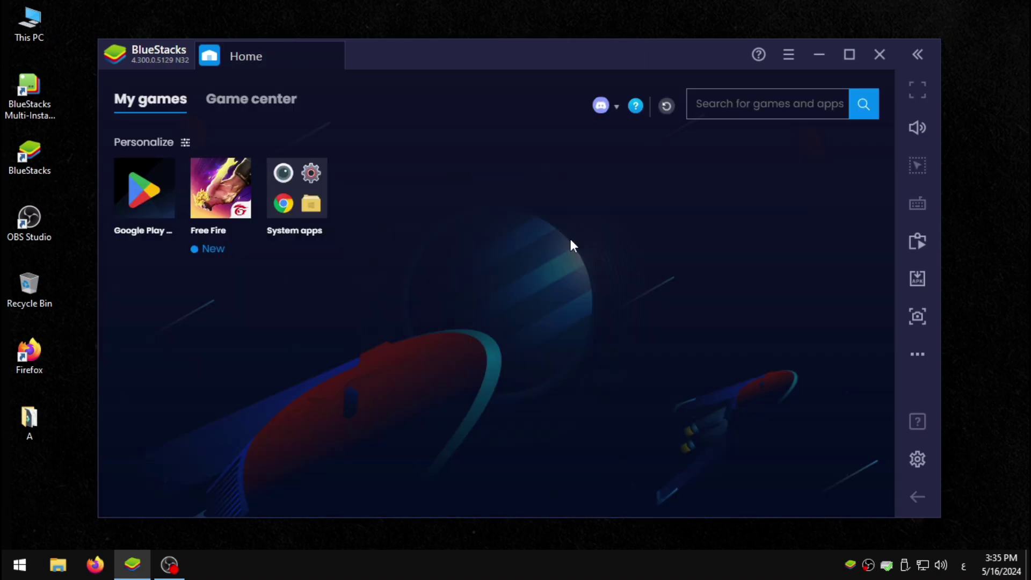
click(220, 188)
right_click(1018, 203)
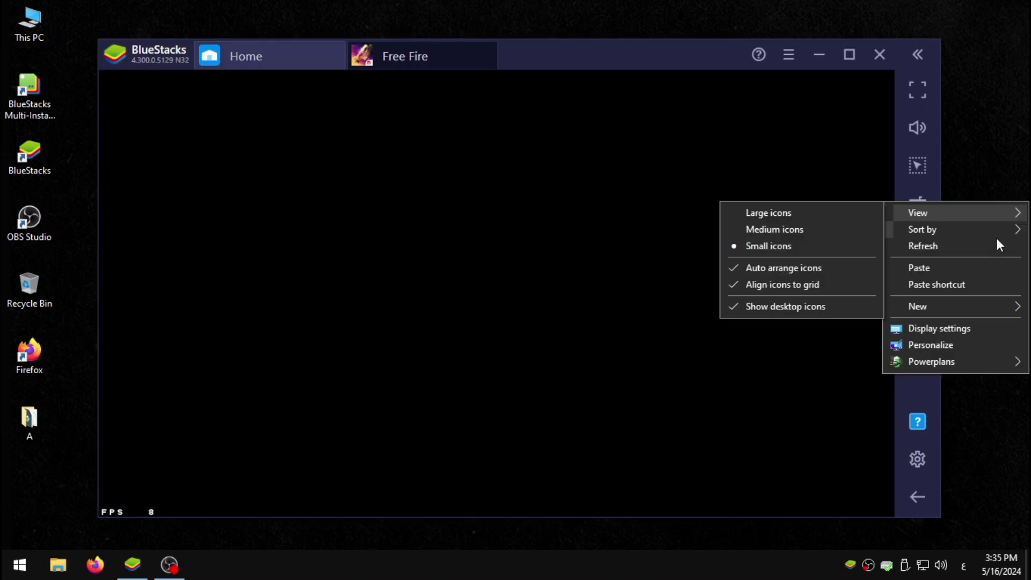
click(962, 252)
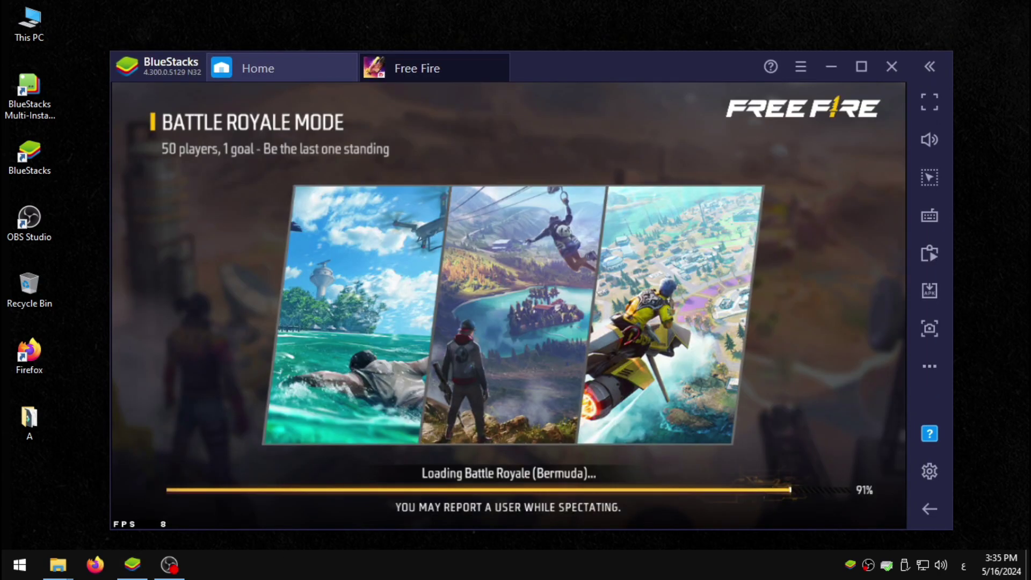
right_click(994, 335)
click(967, 382)
click(590, 316)
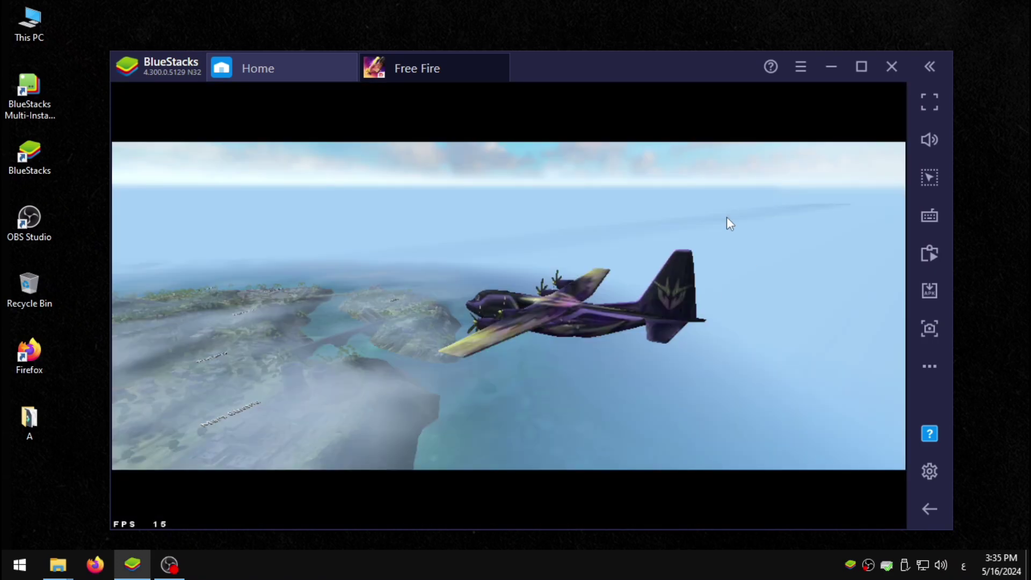
Step: Reposition the BlueStacks window slightly and refresh the desktop while Free Fire loads
drag(604, 68, 598, 62)
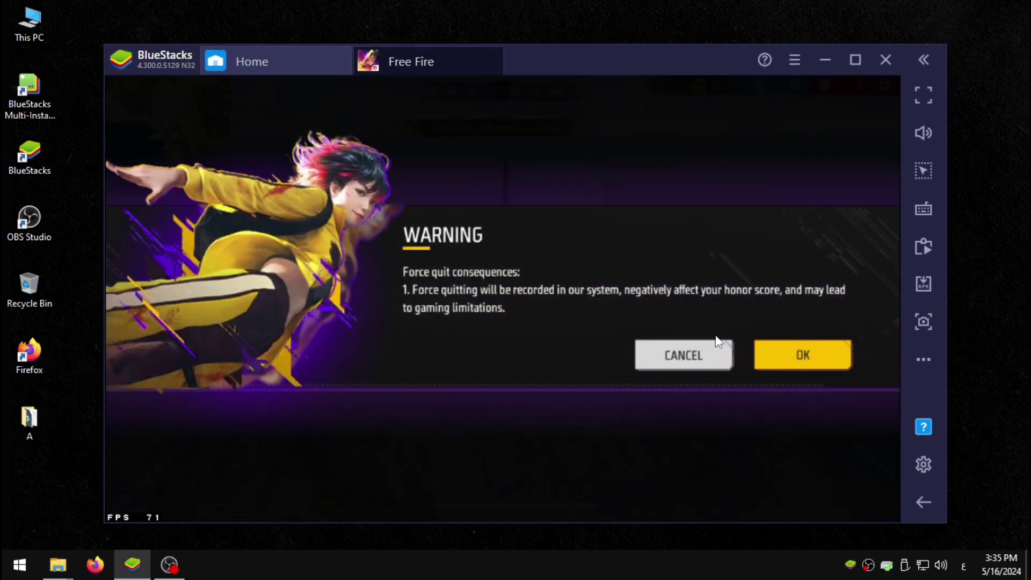
click(718, 344)
right_click(1017, 271)
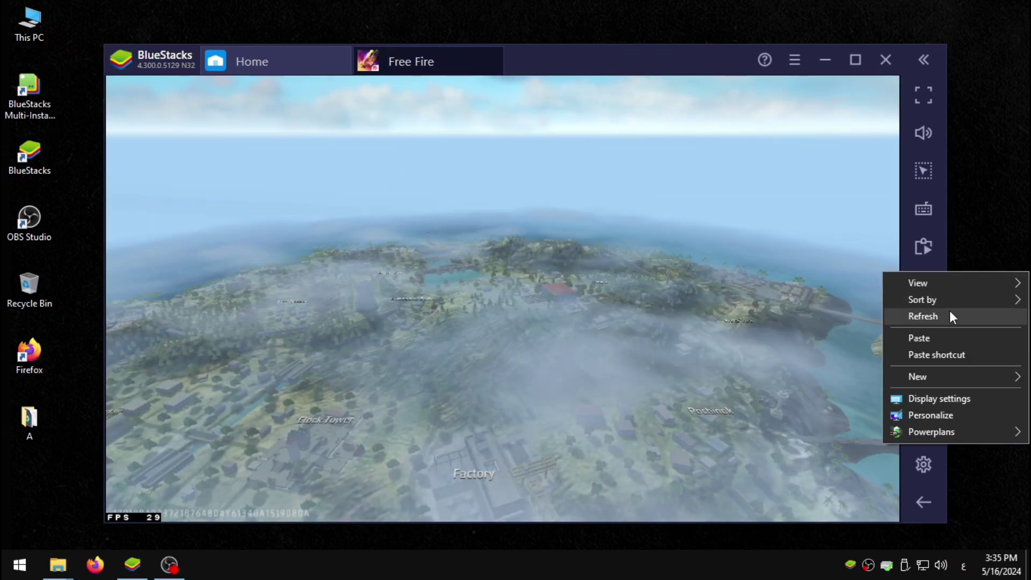
click(951, 315)
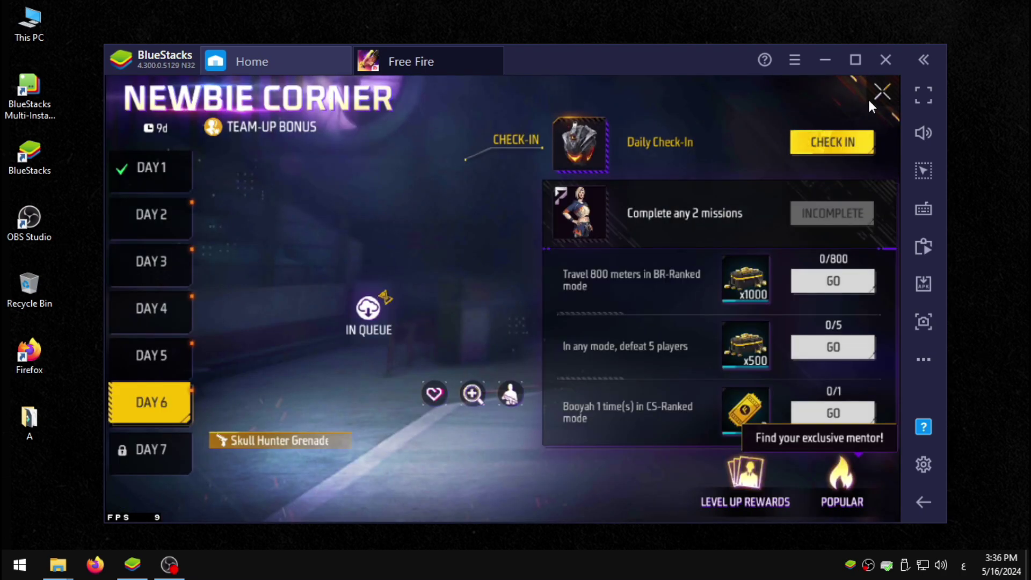
Step: Download the synced Free Fire settings over the local ones and return to the lobby
click(882, 93)
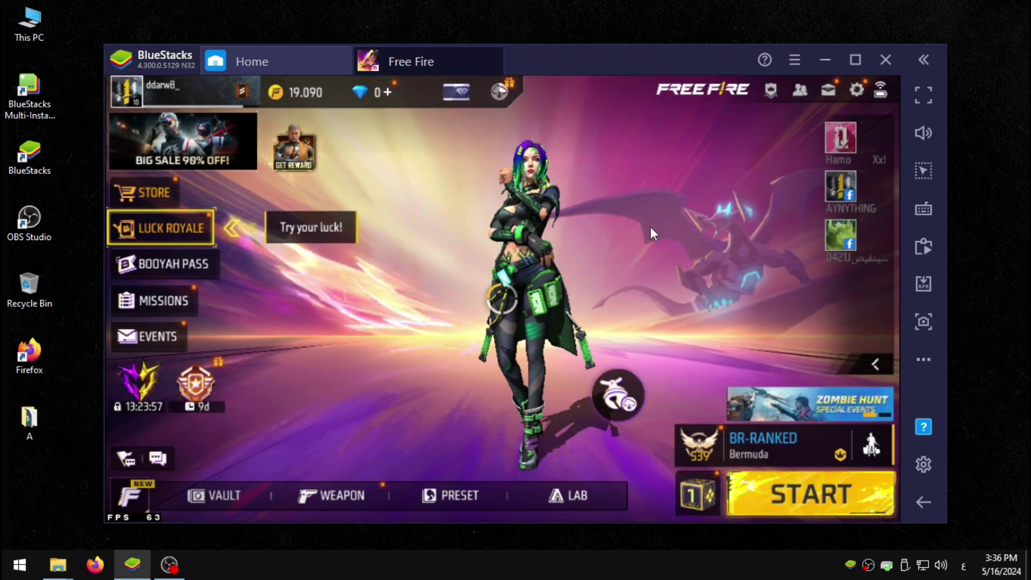
click(859, 90)
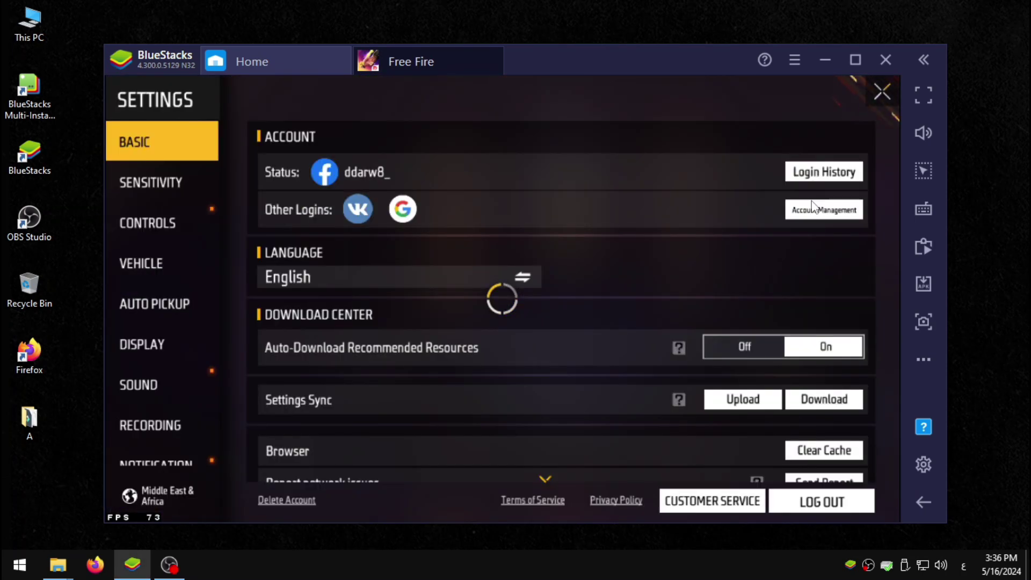
click(814, 404)
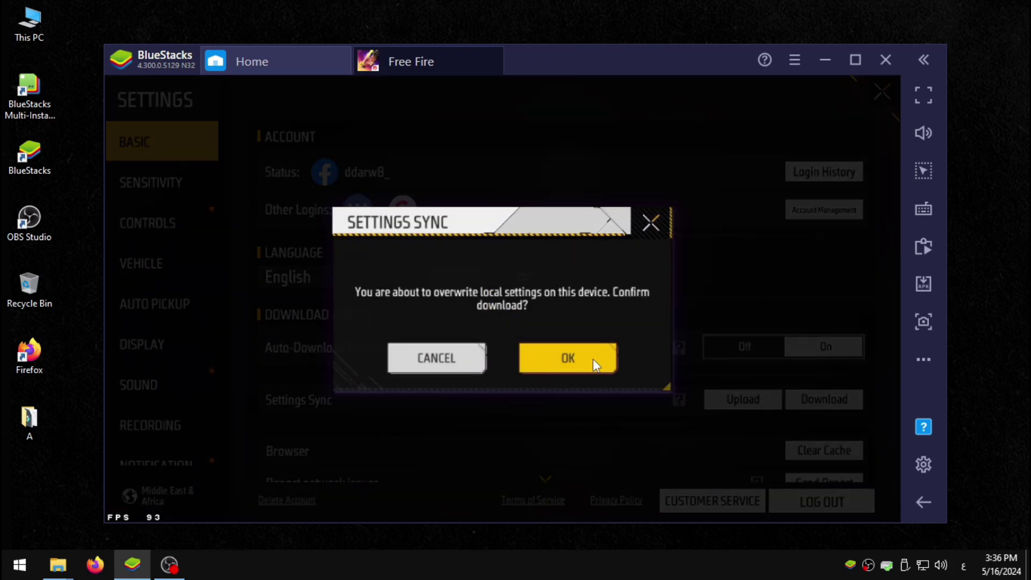
click(593, 359)
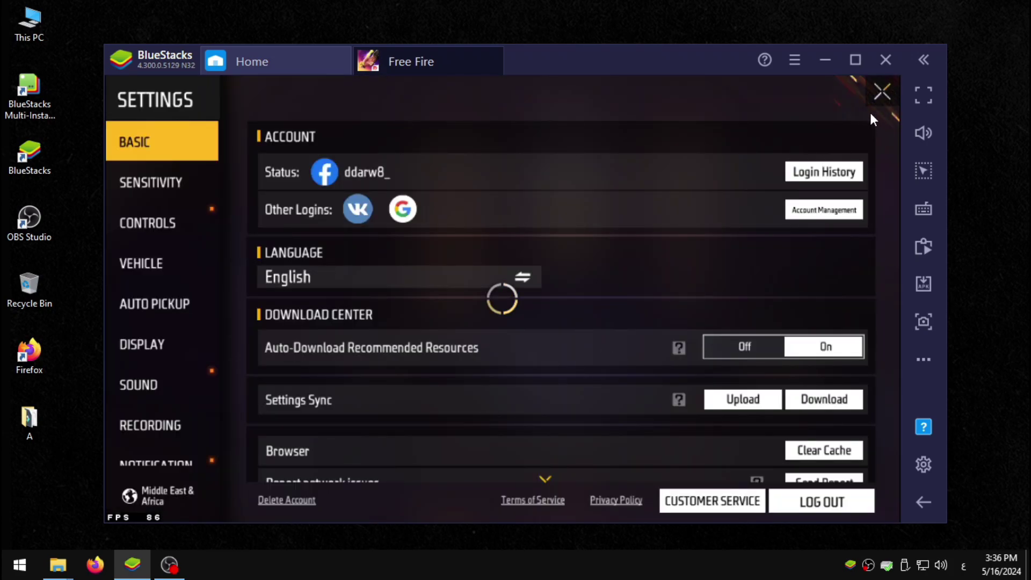
click(886, 95)
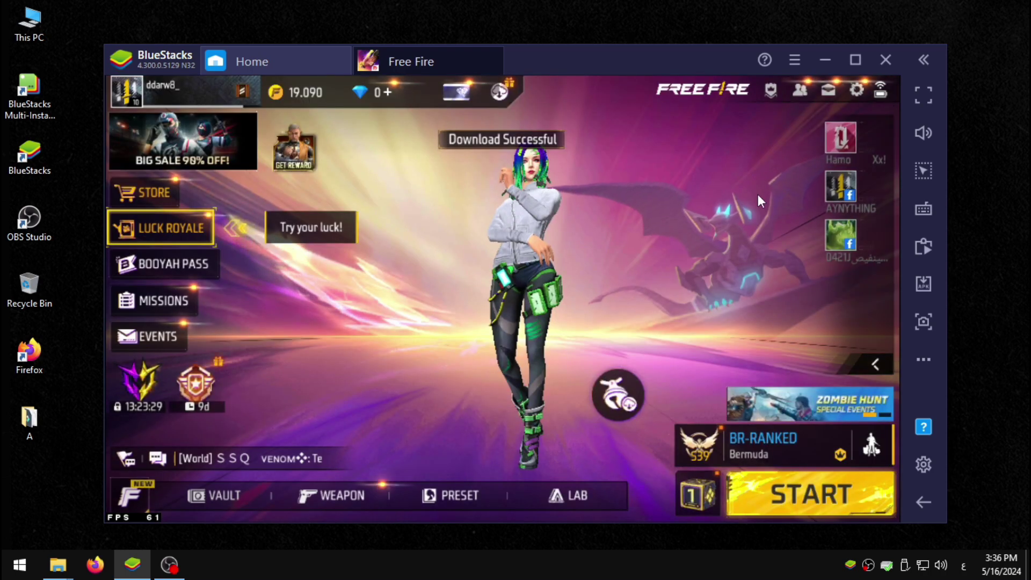
Step: Choose the Training mode in Free Fire and start loading the training ground
click(766, 444)
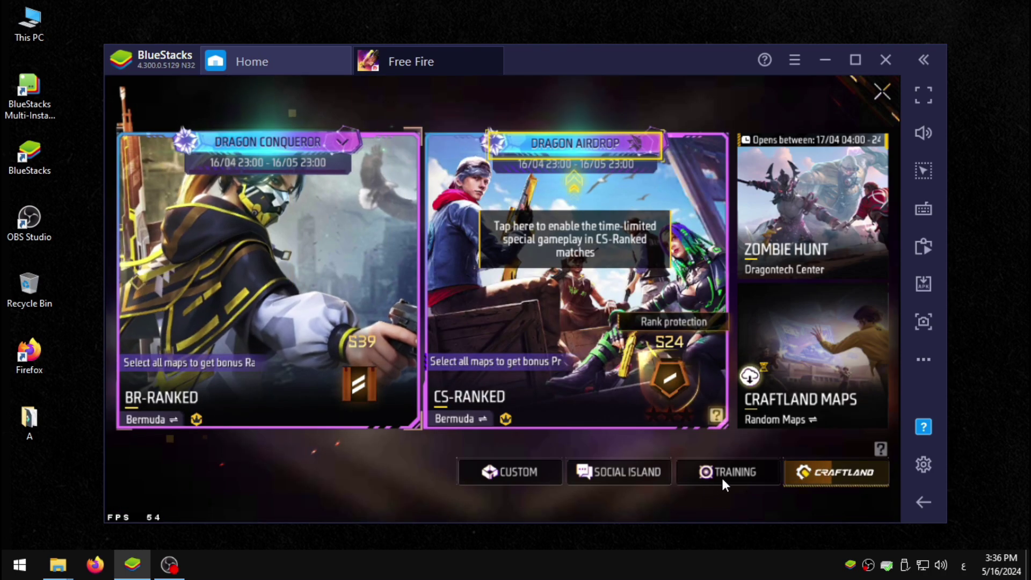
click(731, 470)
click(580, 360)
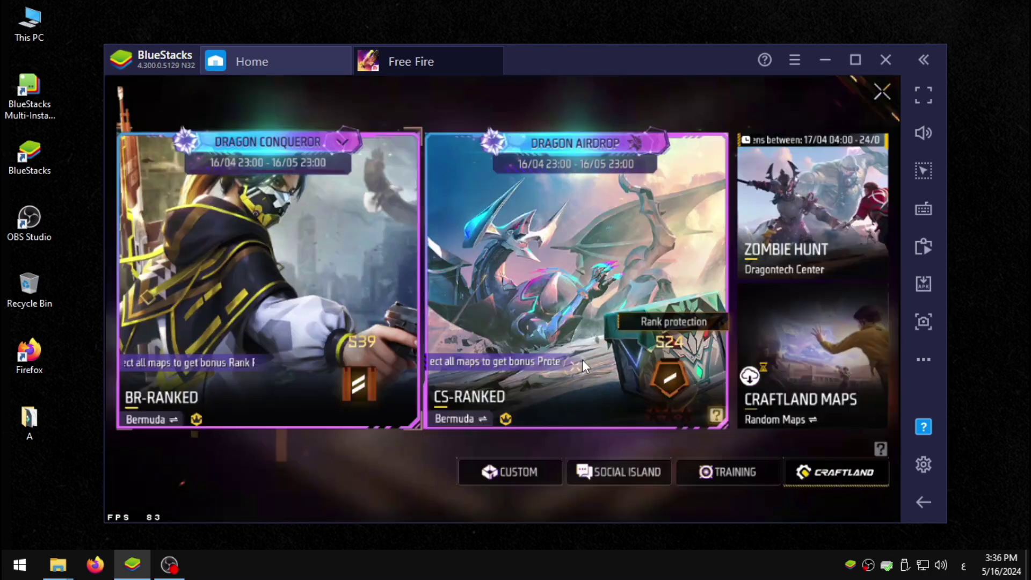
click(879, 99)
click(806, 435)
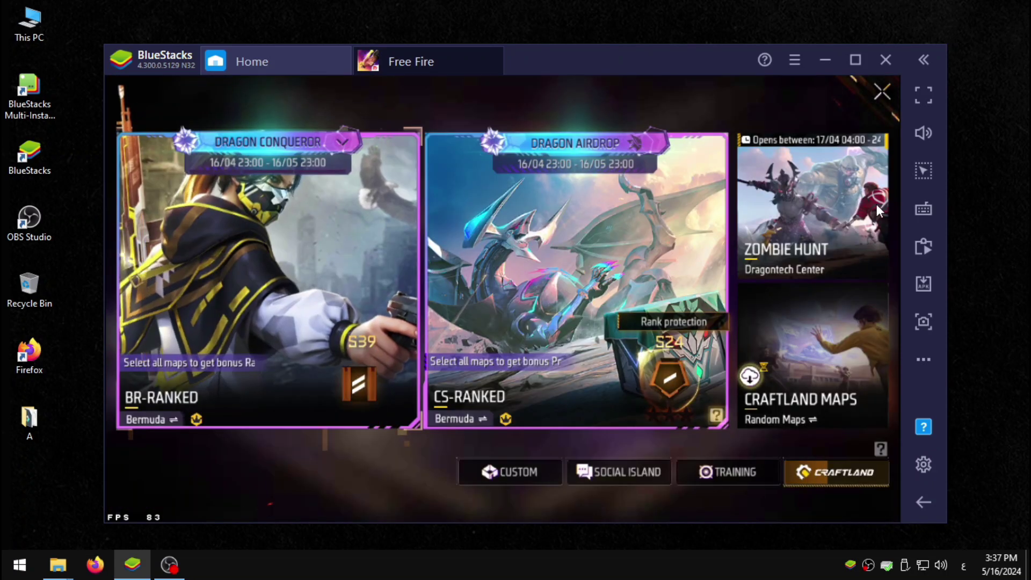
click(722, 475)
click(847, 489)
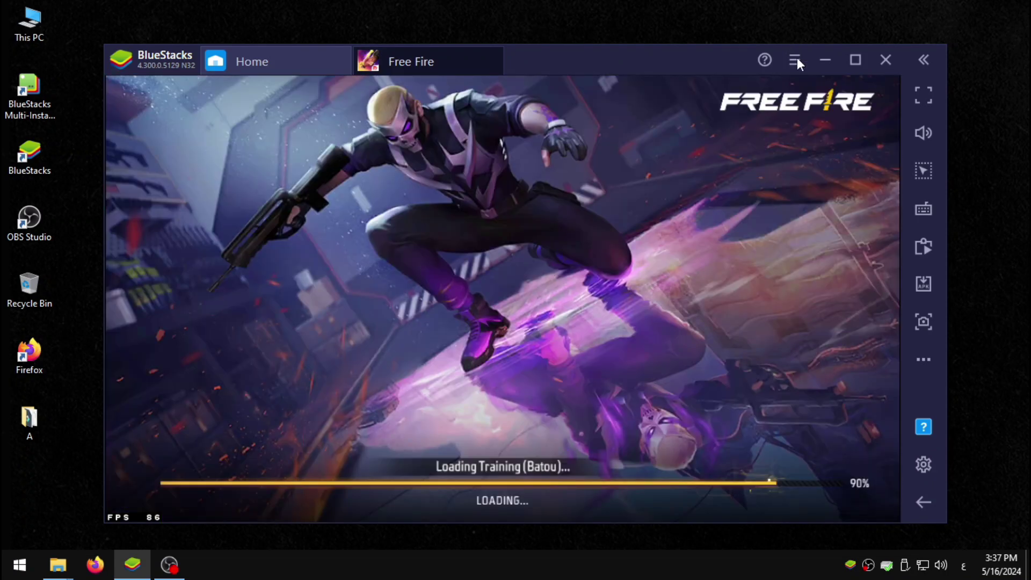
Step: Raise the BlueStacks engine frame rate to the 240 FPS maximum and save the settings
click(796, 59)
click(745, 97)
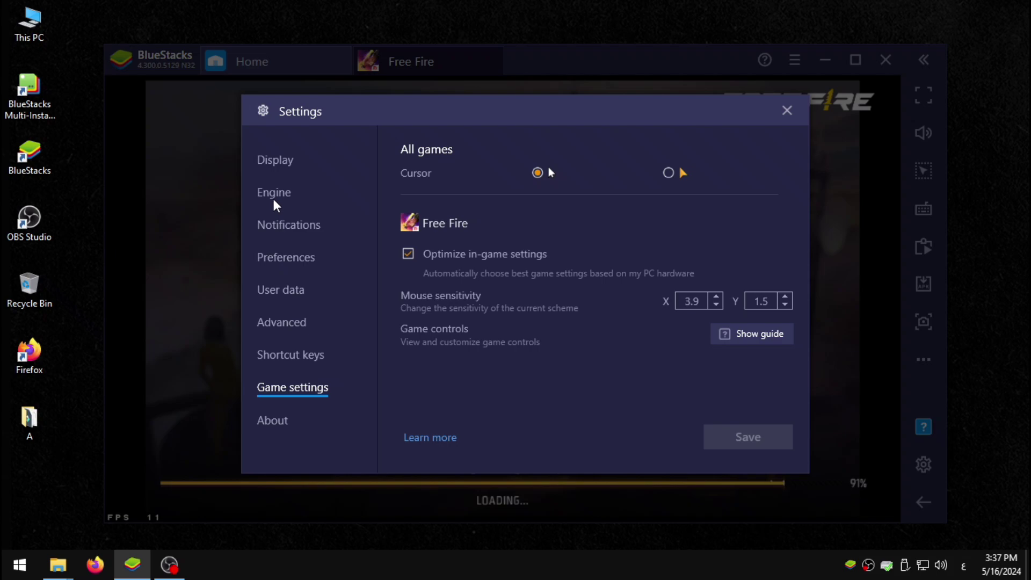
click(273, 195)
scroll(611, 311, down, 10)
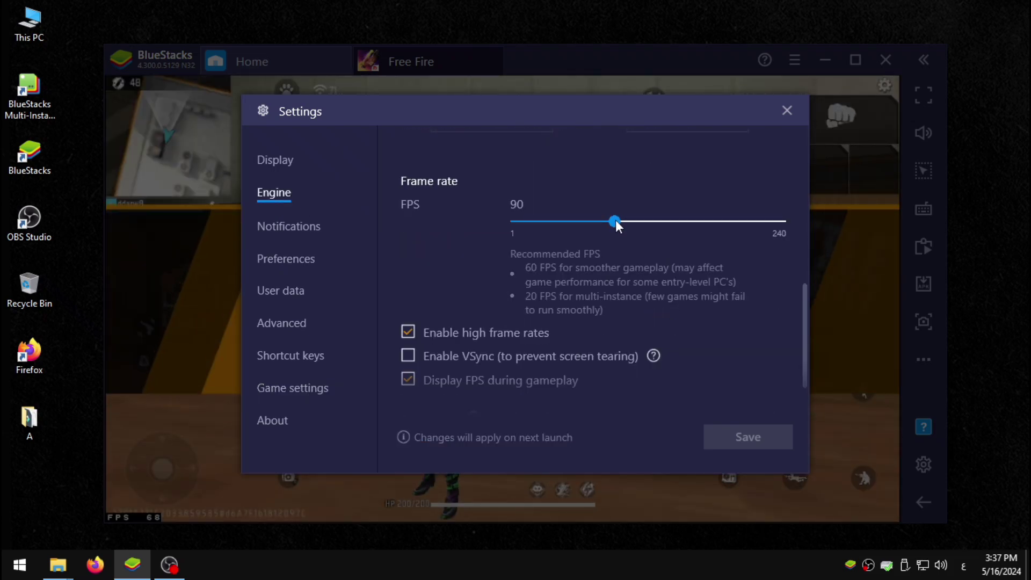
drag(615, 220, 810, 276)
click(740, 439)
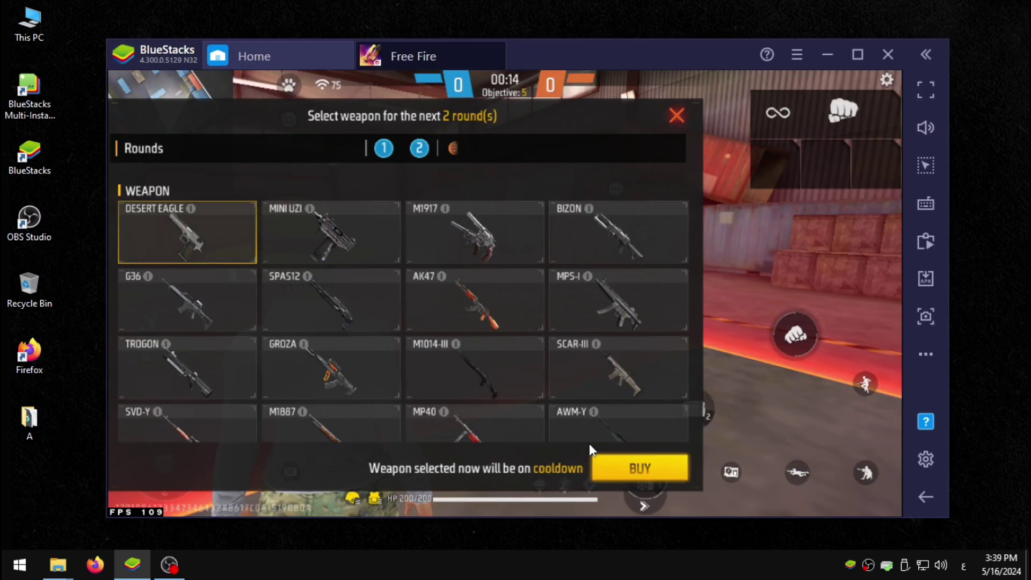
Step: Dismiss the weapon selection, enter shooting mode, and test firing, weapon switching and running before the first round
click(679, 114)
key(F1)
key(c)
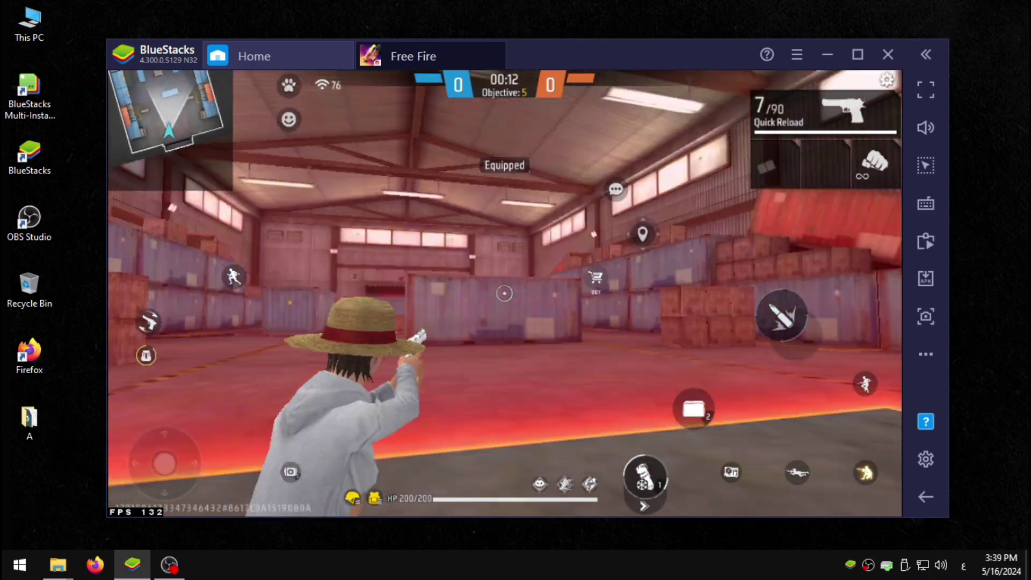
click(504, 294)
key(3)
key(1)
key(a)
key(w)
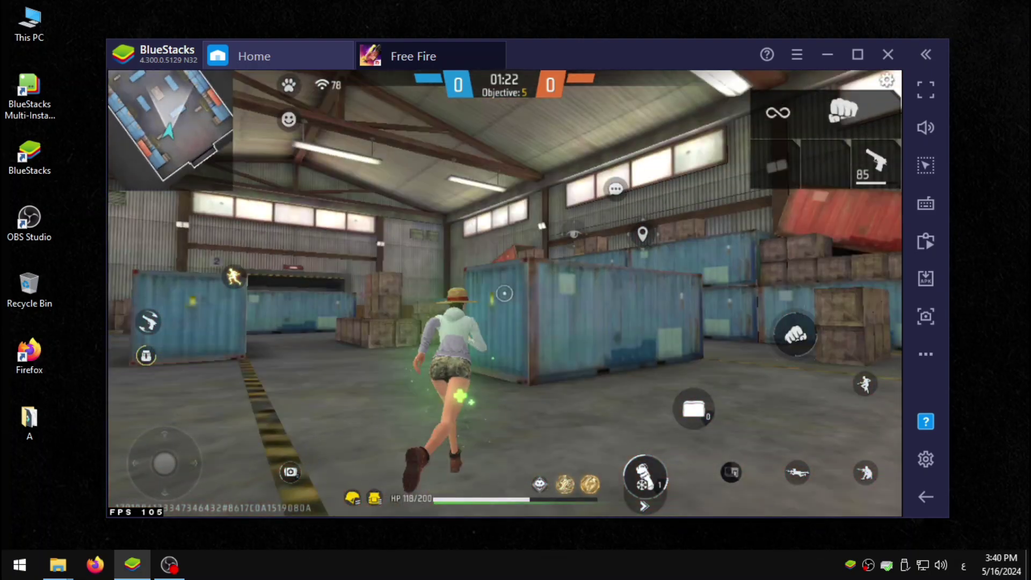
key(1)
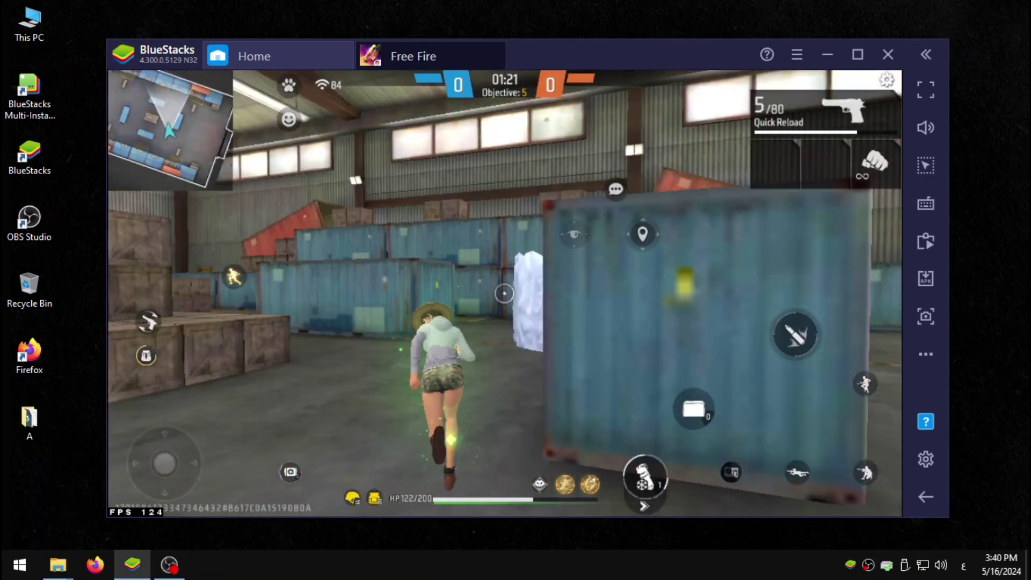
Step: Reload the pistol and play the first round, running between crates and shooting while alternating pistol and fists
key(r)
click(504, 294)
click(504, 293)
key(3)
key(1)
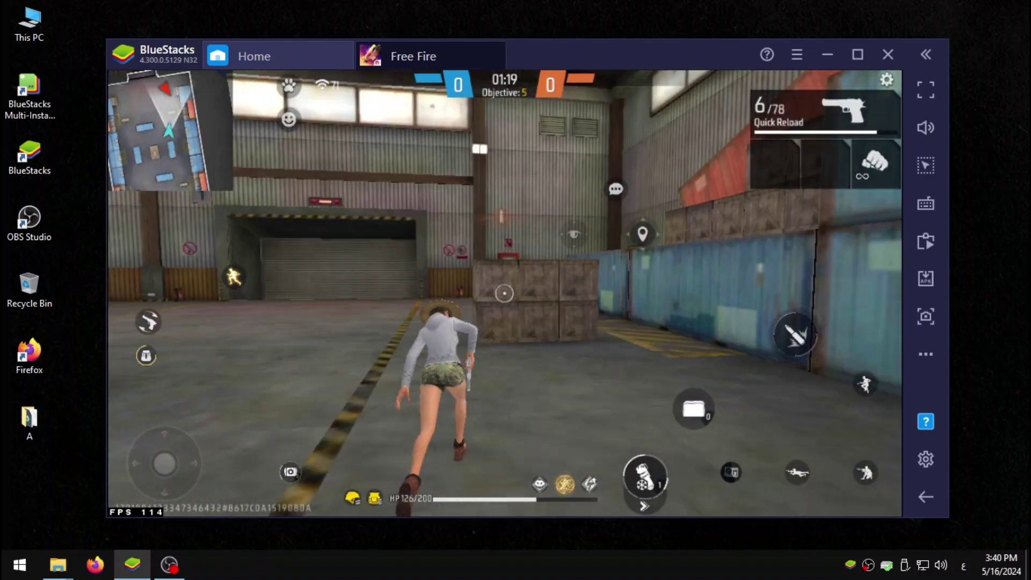
key(a)
key(3)
key(w)
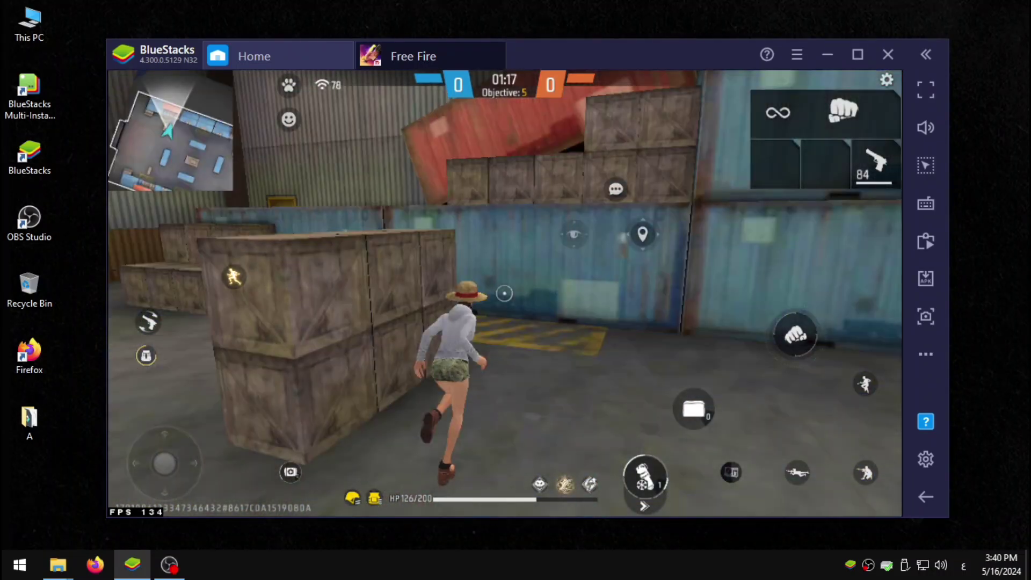
key(1)
click(504, 293)
key(3)
key(w)
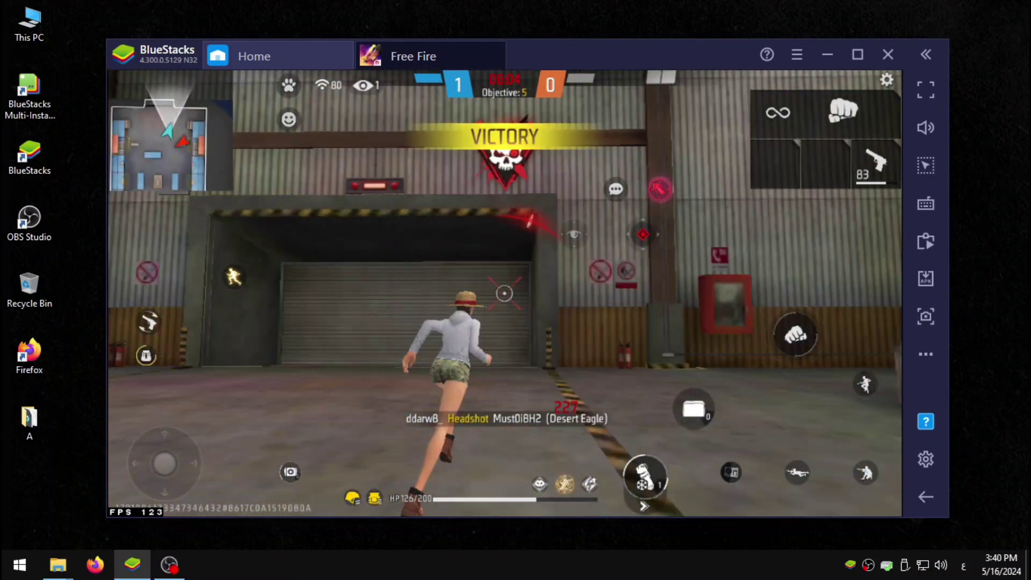
Step: Keep running, jumping and switching between pistol and fists until the first round closes
key(1)
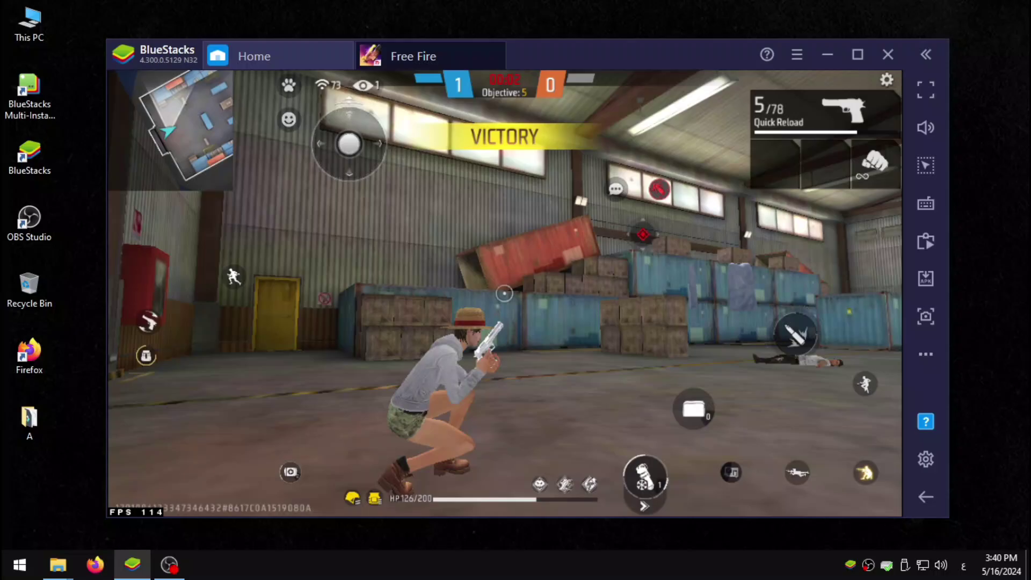
click(504, 293)
key(3)
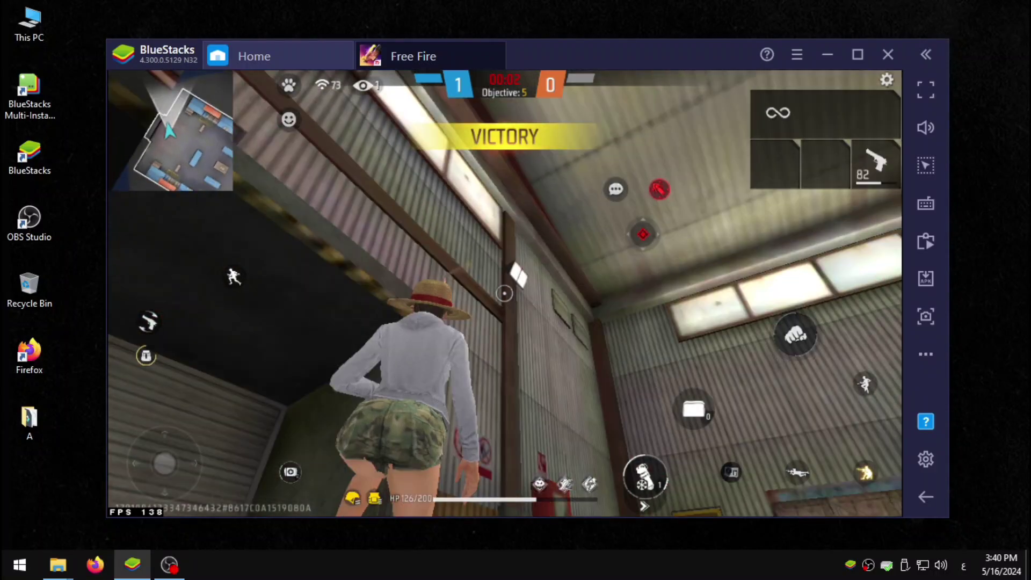
key(1)
key(3)
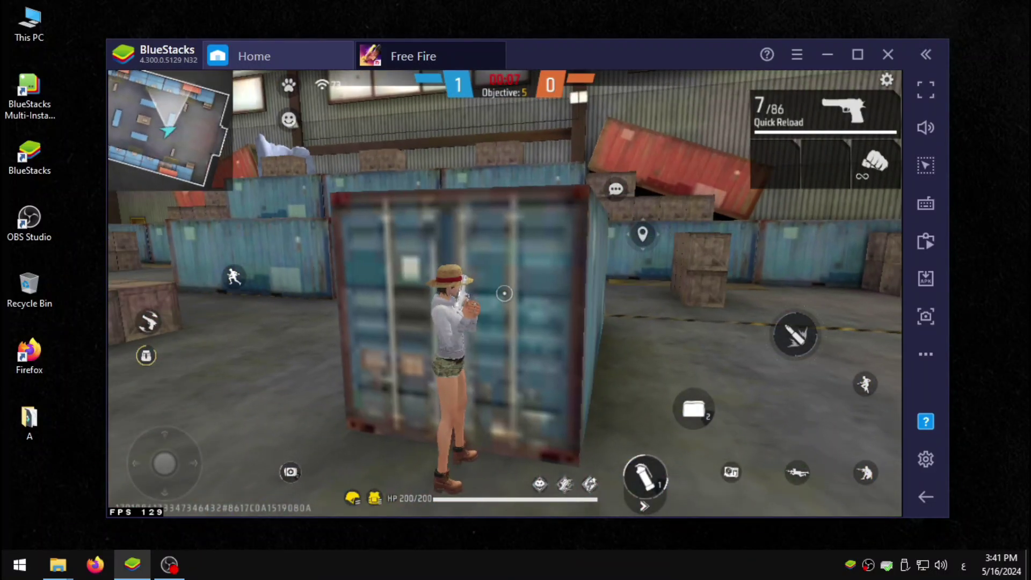
key(a)
key(space)
key(w)
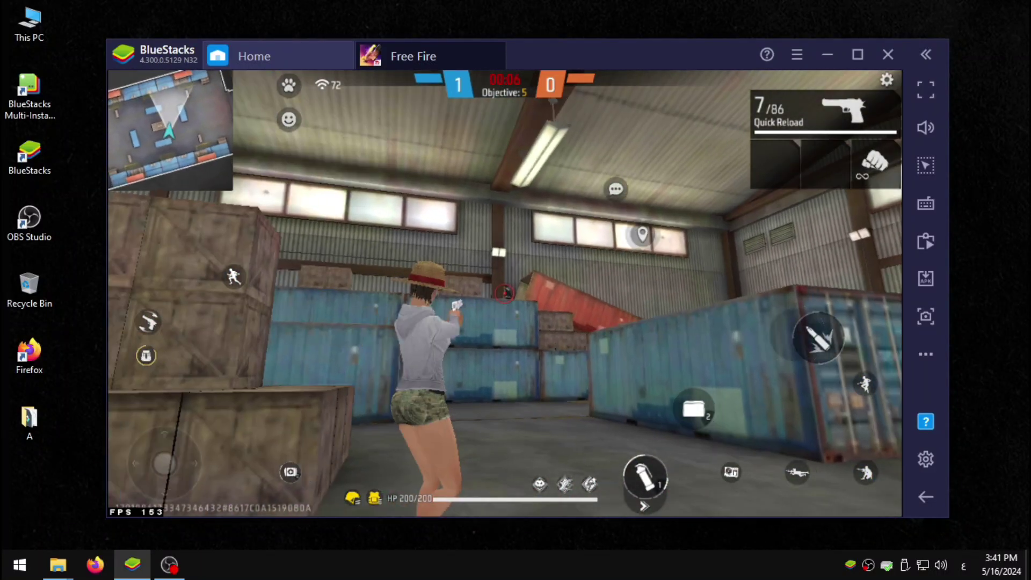
Step: Play the second round with the Desert Eagle, shooting the opponent, crouching, placing cover and moving around the containers
click(503, 292)
key(1)
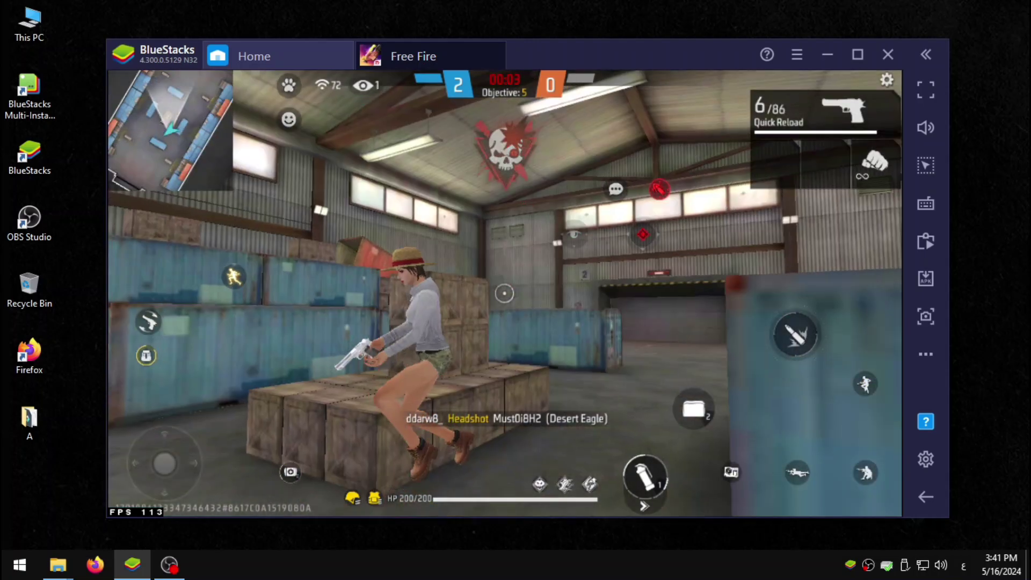
key(a)
click(504, 293)
key(c)
key(g)
key(c)
key(w)
key(3)
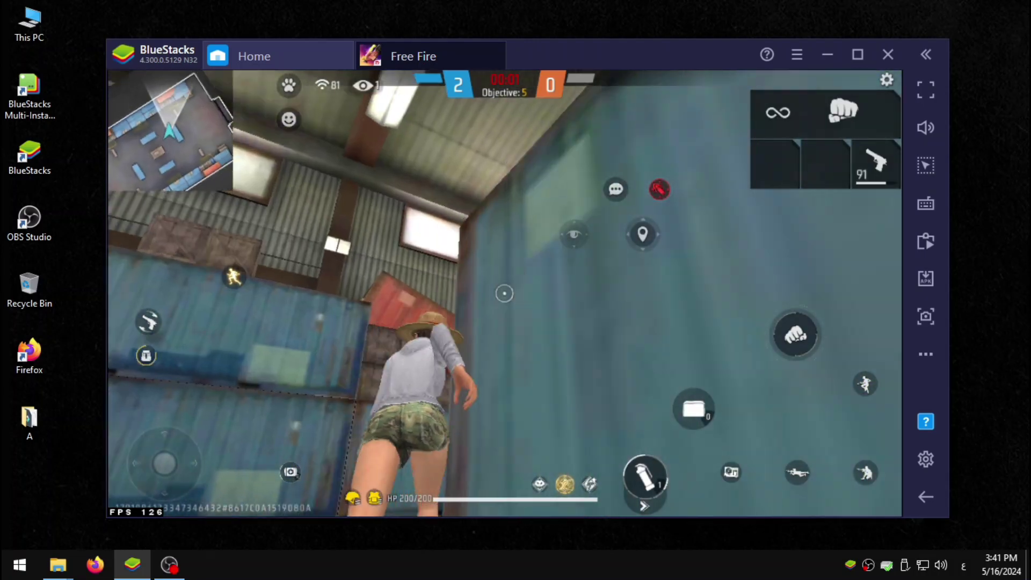
key(a)
key(s)
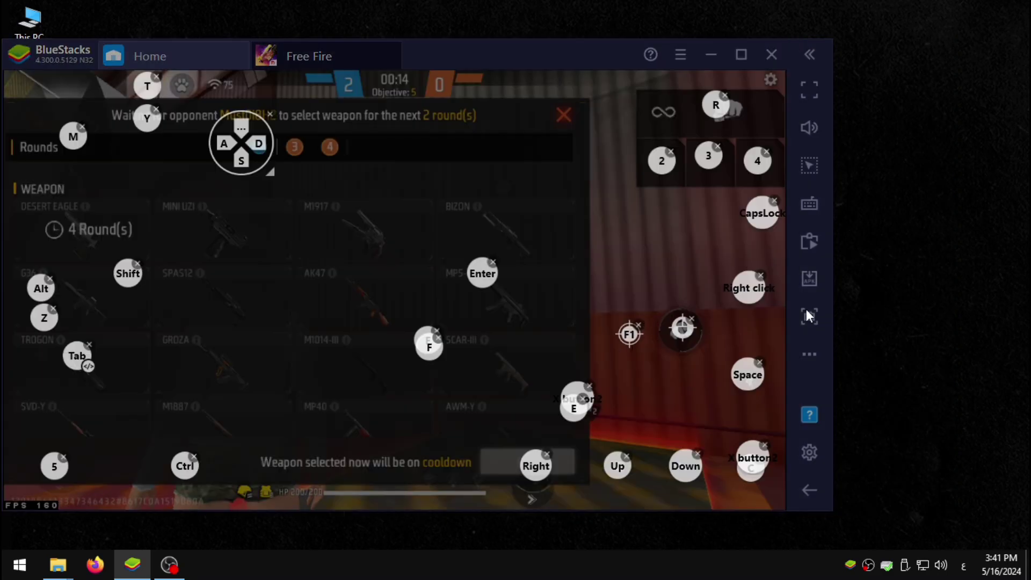
Step: Inspect the F1 aim control's Pan settings in the controls editor and save the control scheme
click(807, 312)
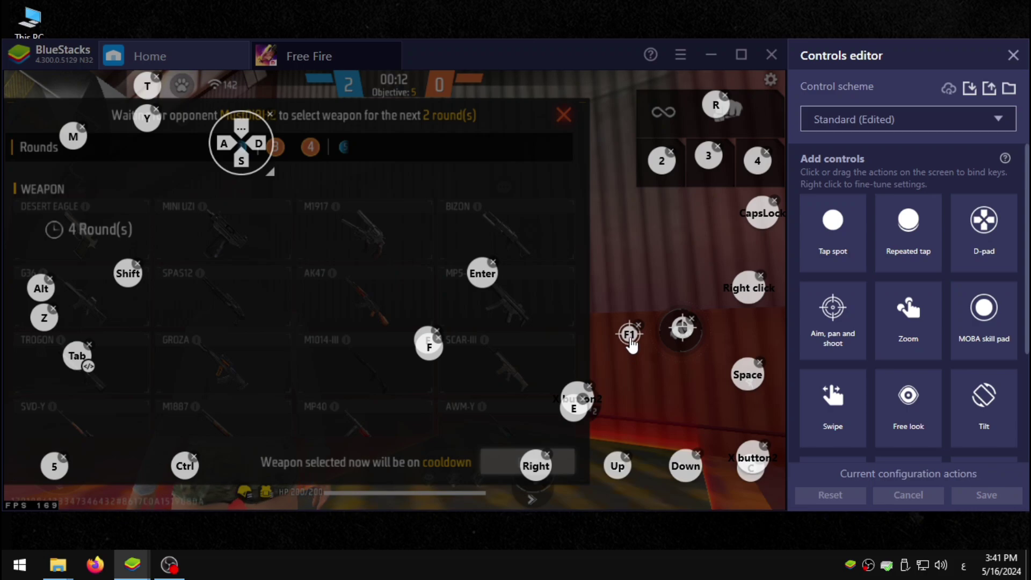
right_click(629, 337)
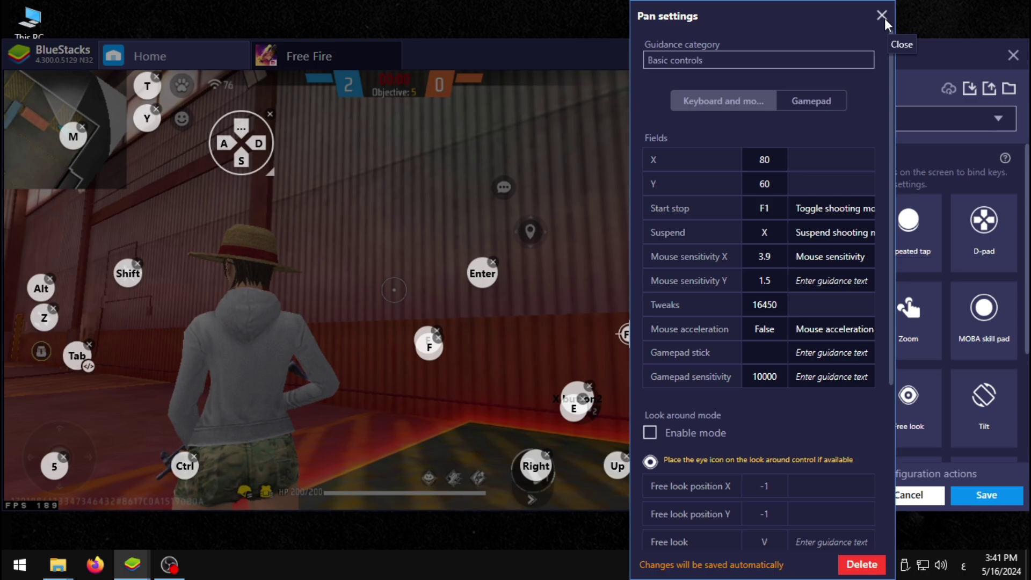
click(883, 16)
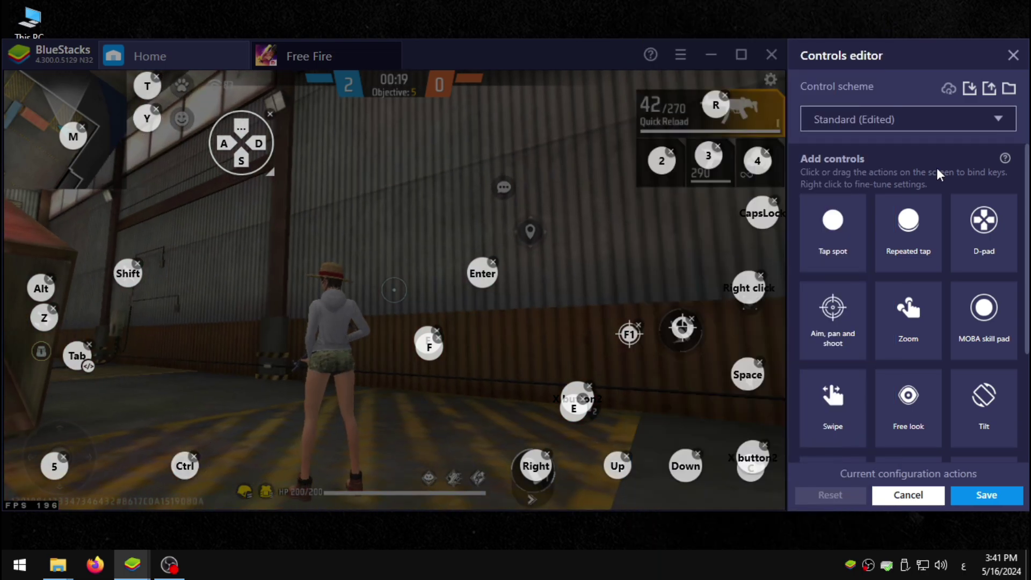
click(987, 495)
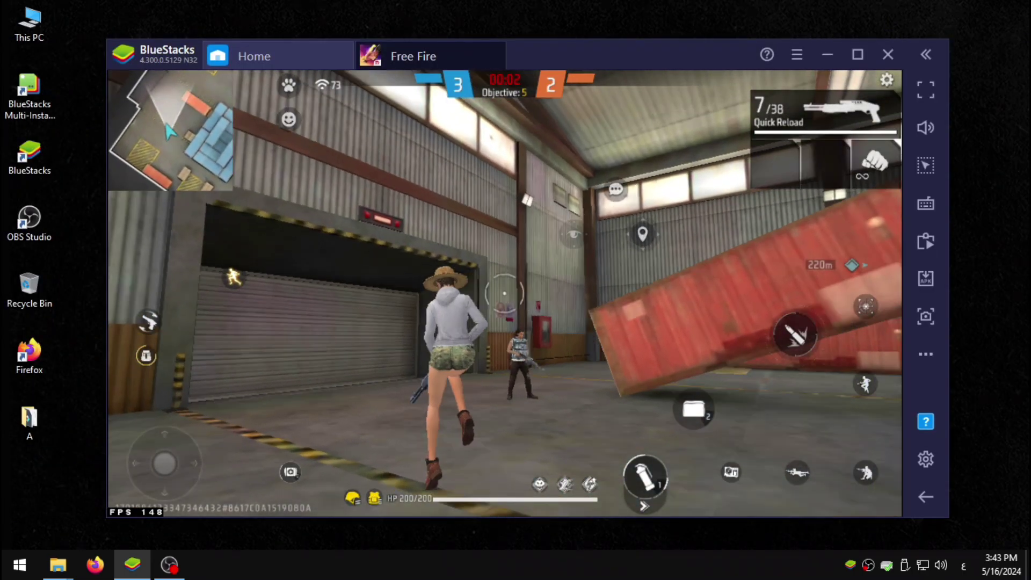
Step: Shoot the opponent with the SPAS12 shotgun and keep moving while switching weapons until the round ends
click(504, 293)
key(3)
key(1)
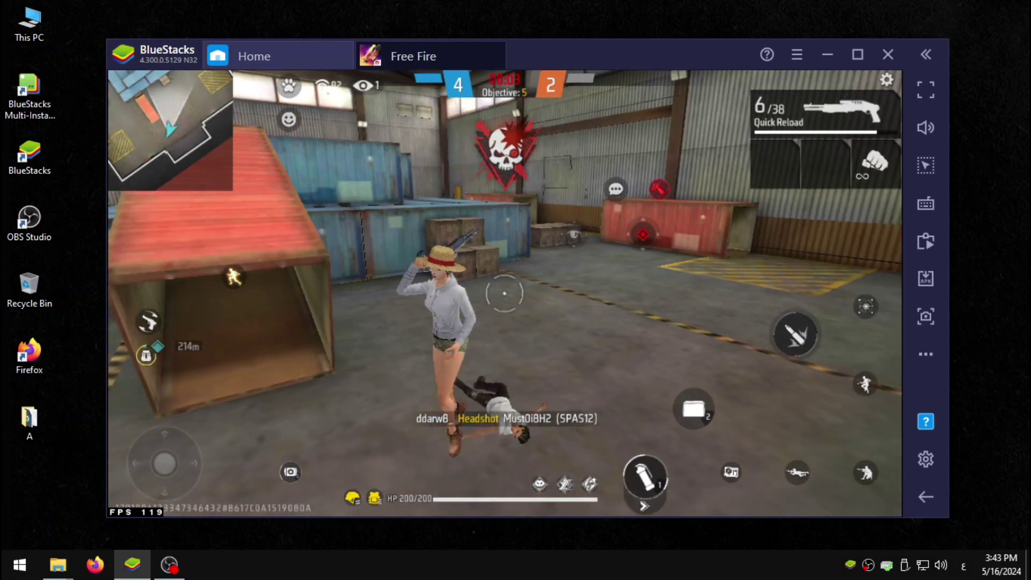
click(504, 293)
key(a)
key(q)
click(504, 293)
key(3)
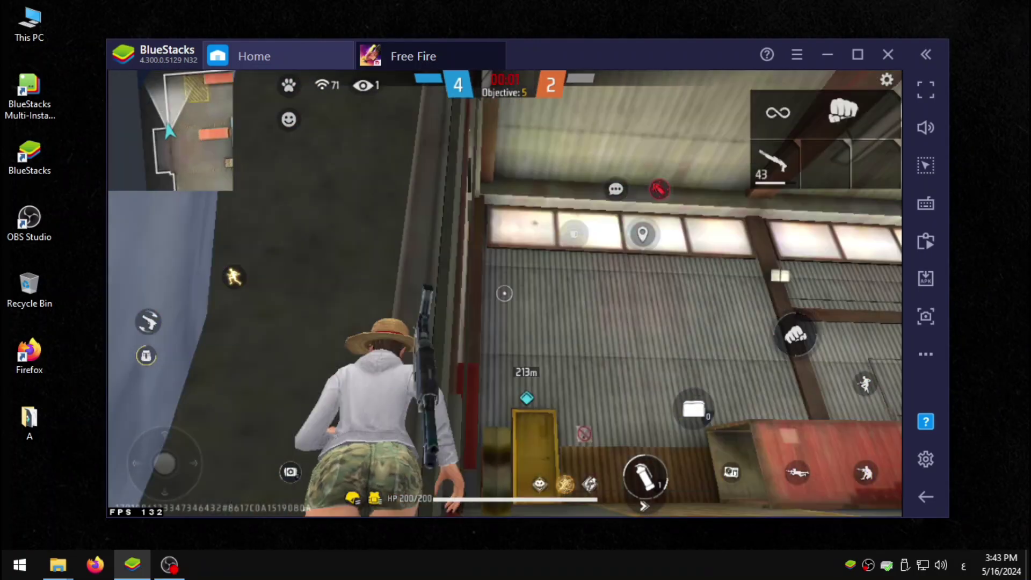
key(a)
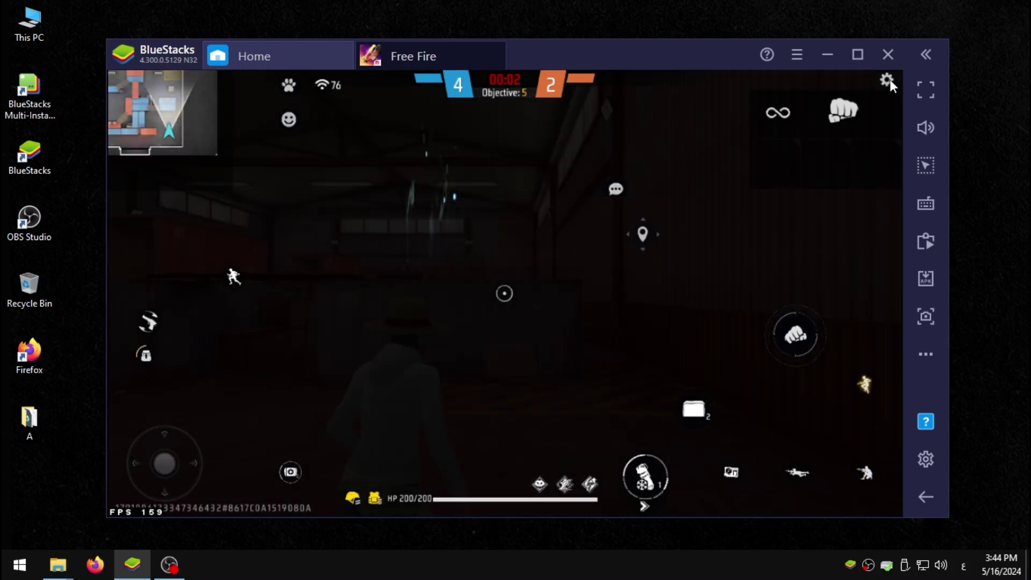
Step: Open the Sensitivity settings in Free Fire during the match
click(888, 80)
click(189, 138)
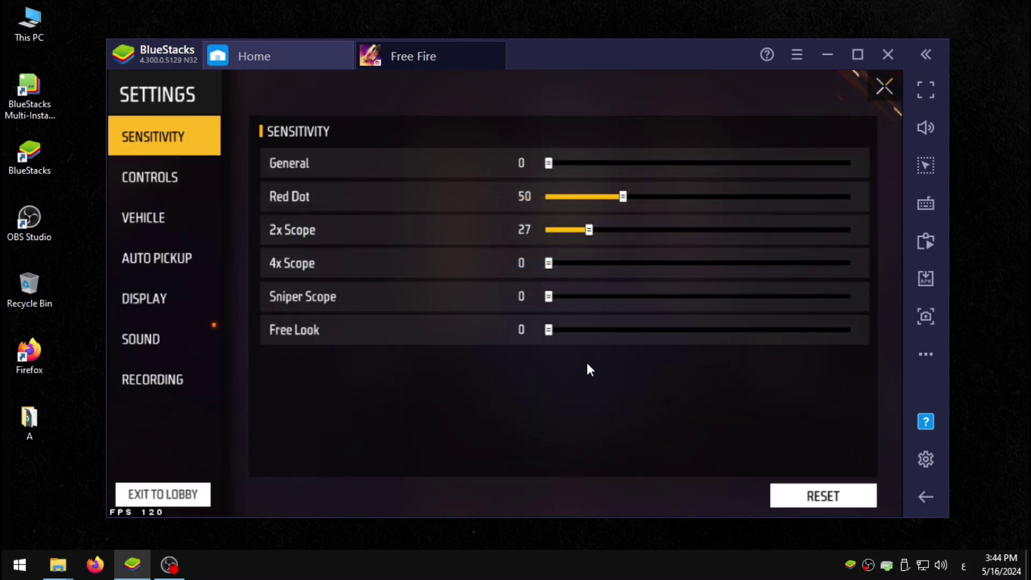
Step: Review Free Fire's Controls, Vehicle, Auto Pickup, Display, Sound and Recording settings one after another
click(172, 184)
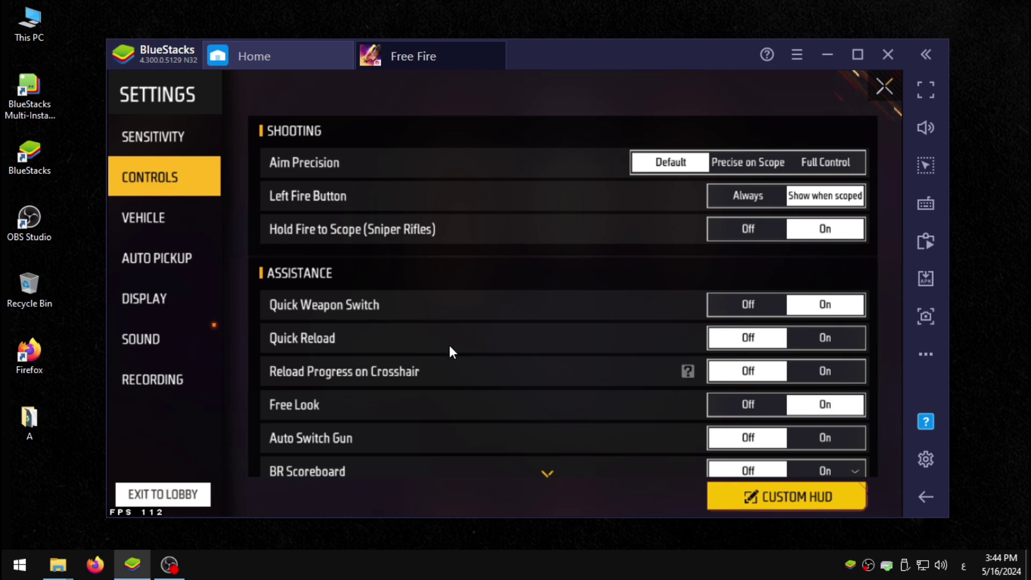
drag(450, 350, 493, 131)
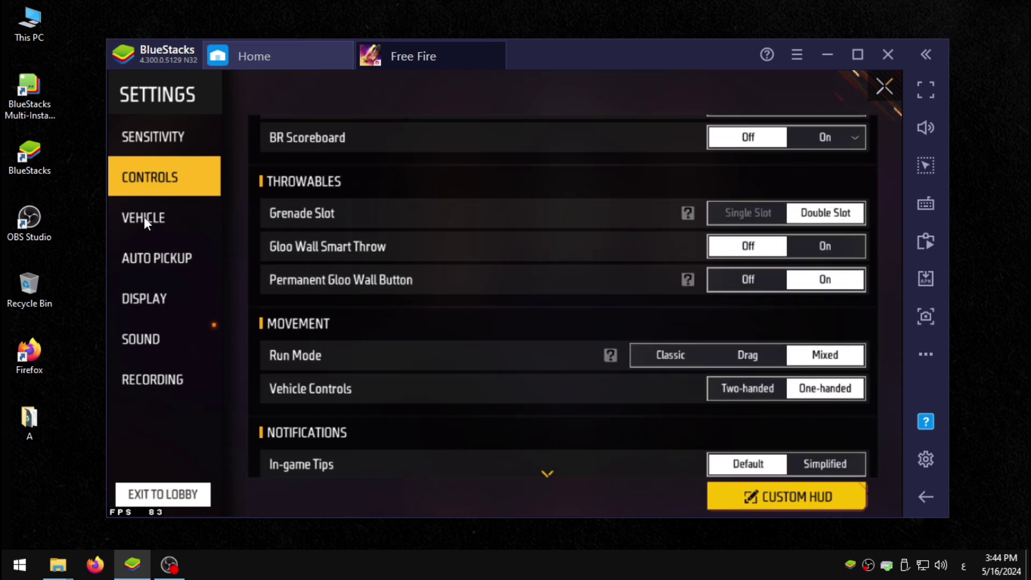
click(144, 218)
click(185, 274)
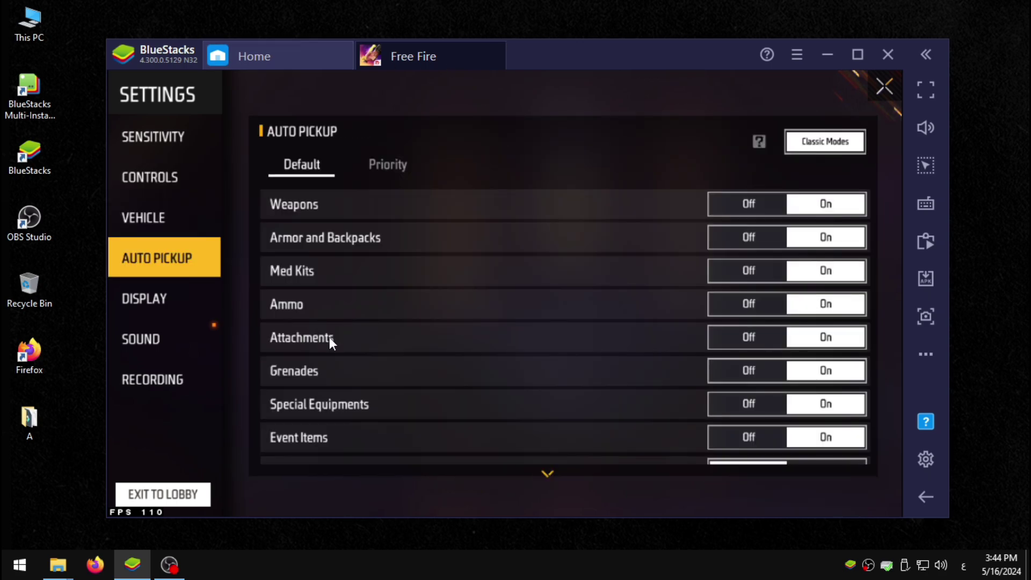
drag(330, 336, 337, 93)
click(134, 292)
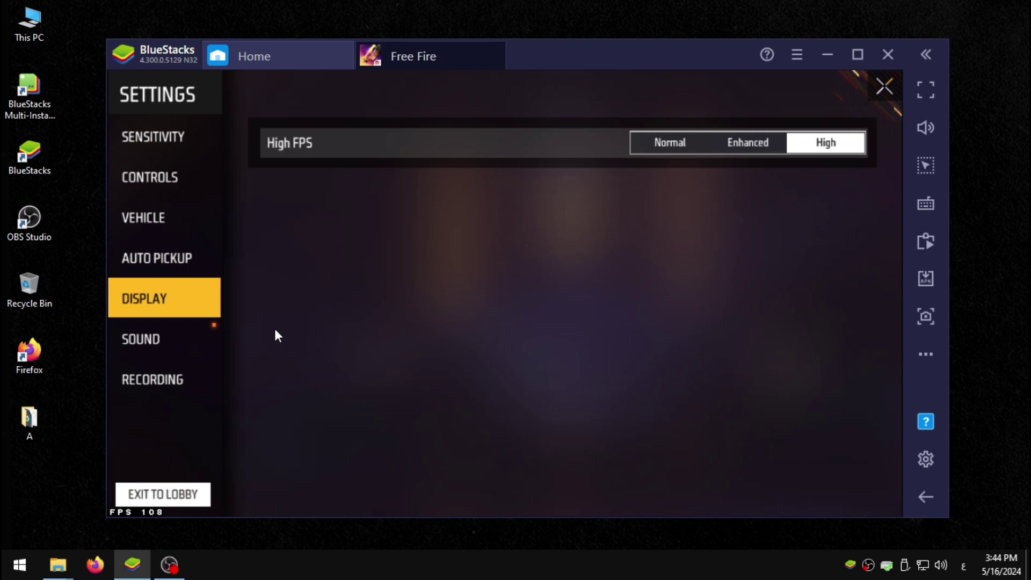
click(160, 344)
click(174, 382)
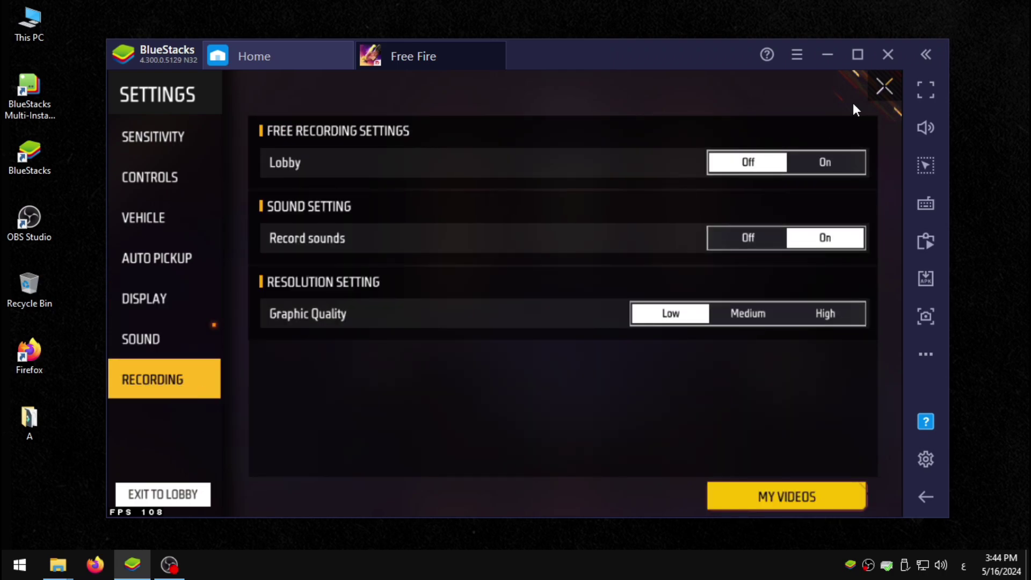
Step: Recheck the Sensitivity settings and open the custom HUD layout of the Controls settings
click(190, 152)
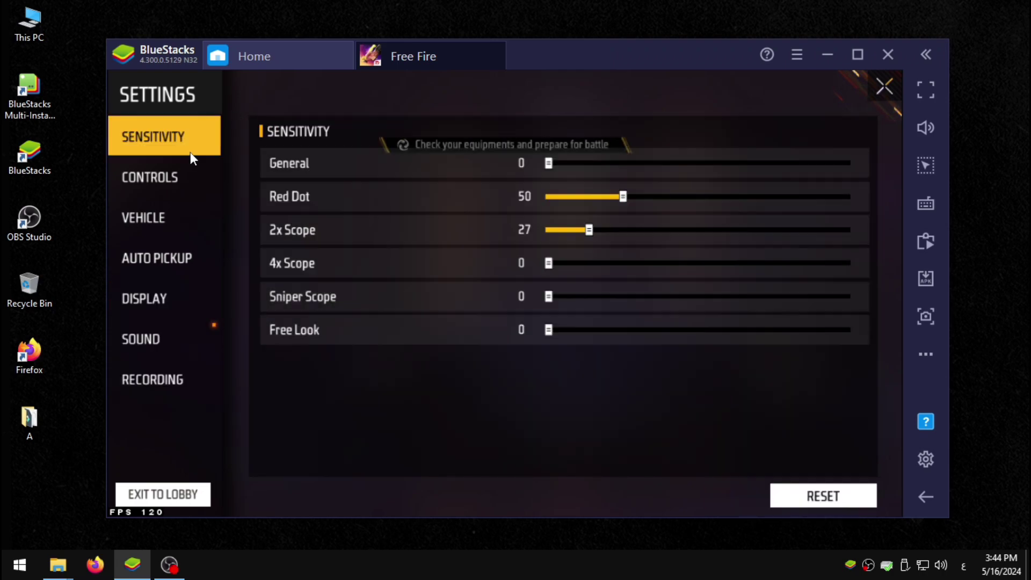
click(200, 188)
click(765, 499)
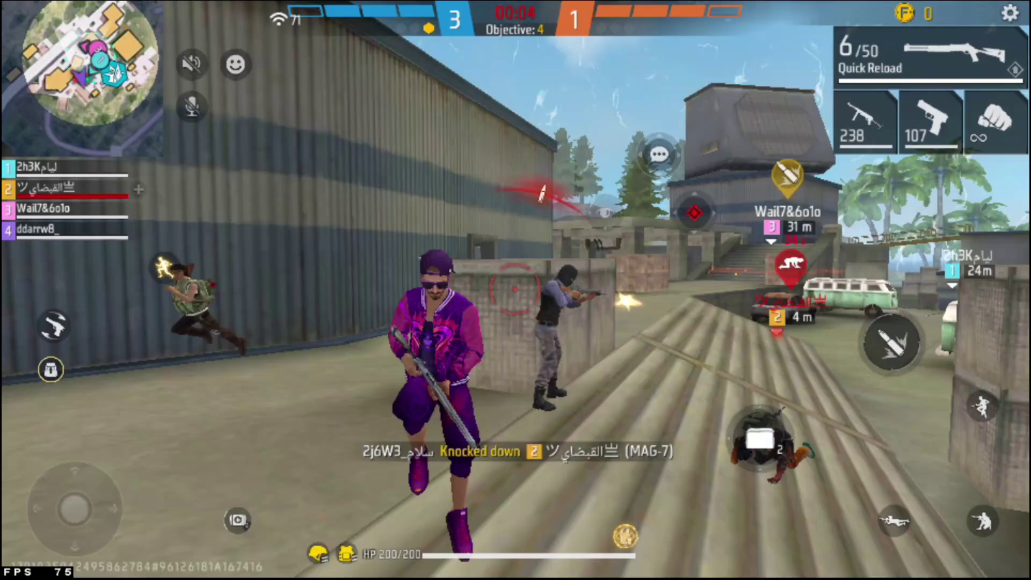
Step: Shoot the opponent beside the containers with the M1014 shotgun and switch to the fists
click(515, 290)
key(3)
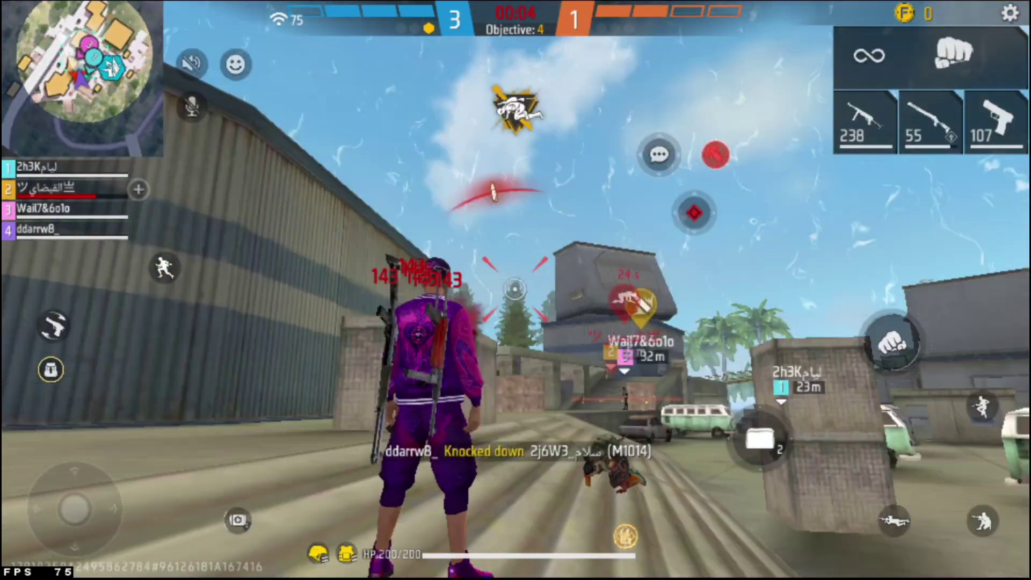